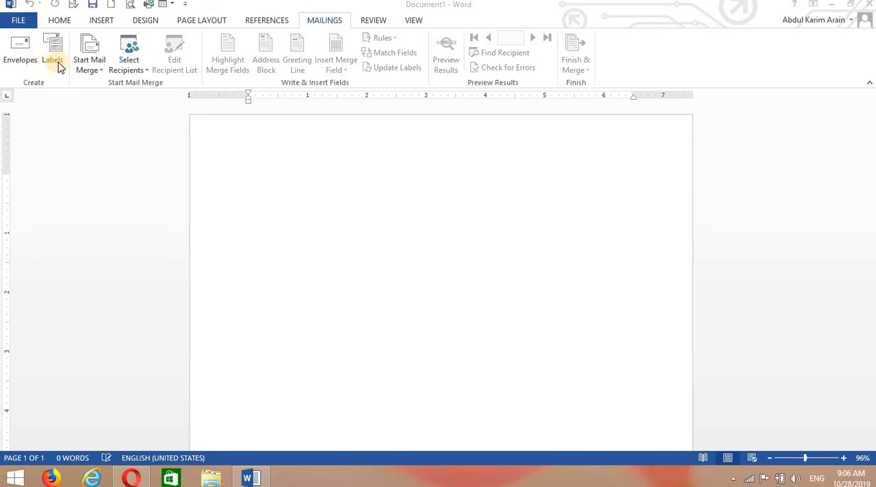
Fill in an envelope with "wjjkwjwjkjjkwjkw" as the delivery address and replace the return address with "jkwjkwjkjwjkw"
left_click(16, 55)
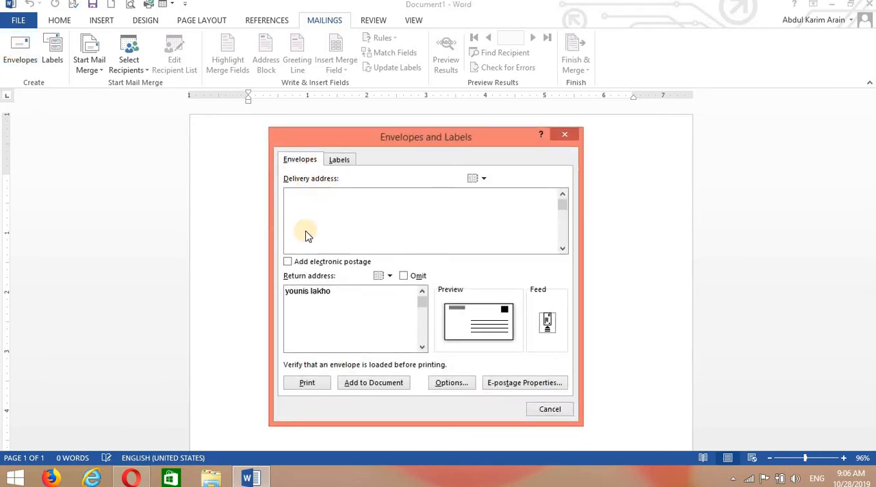
left_click(337, 291)
left_click_drag(336, 291, 285, 292)
key("BackSpace")
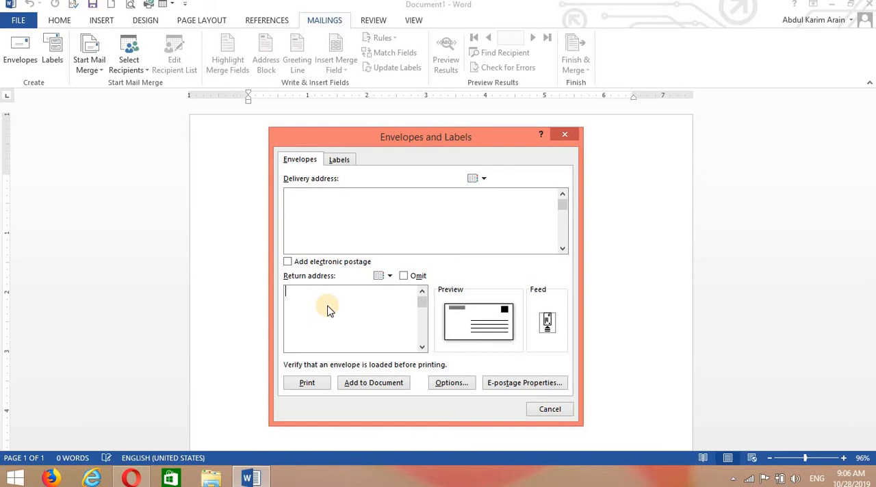
left_click(308, 193)
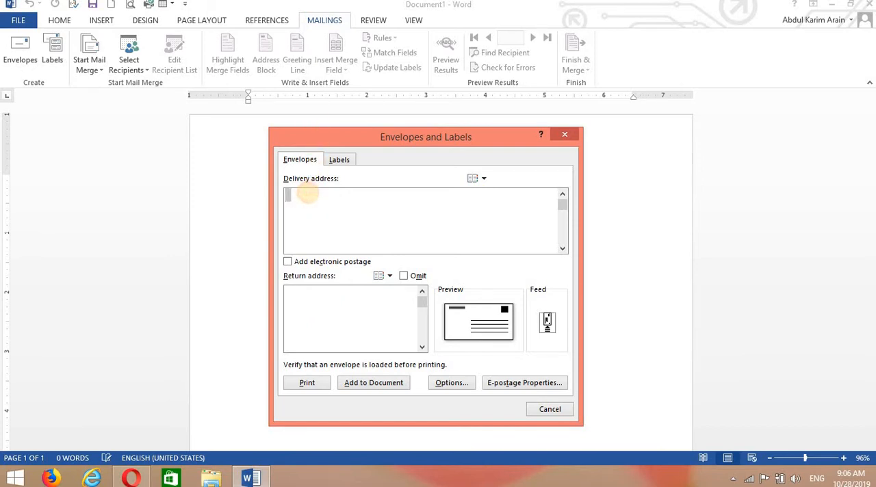
type("wjjkwjwjkjjkwjkw")
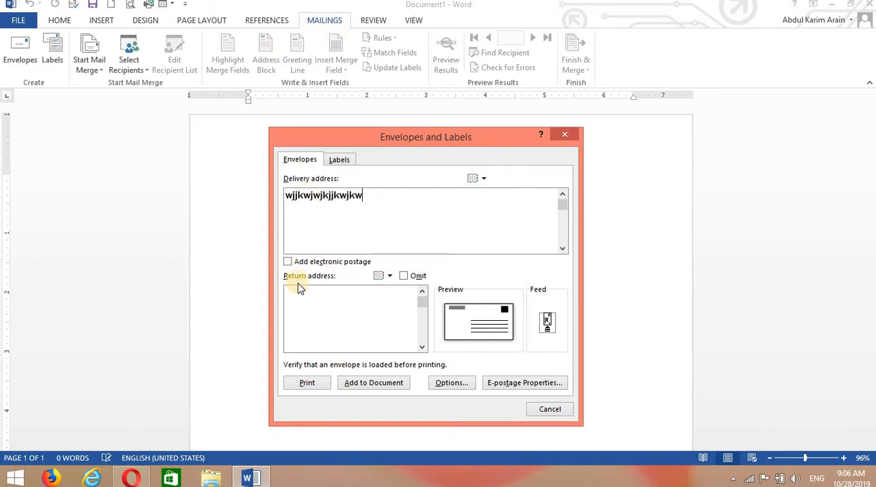
left_click(300, 293)
type("jkwjkwjkjwjkw")
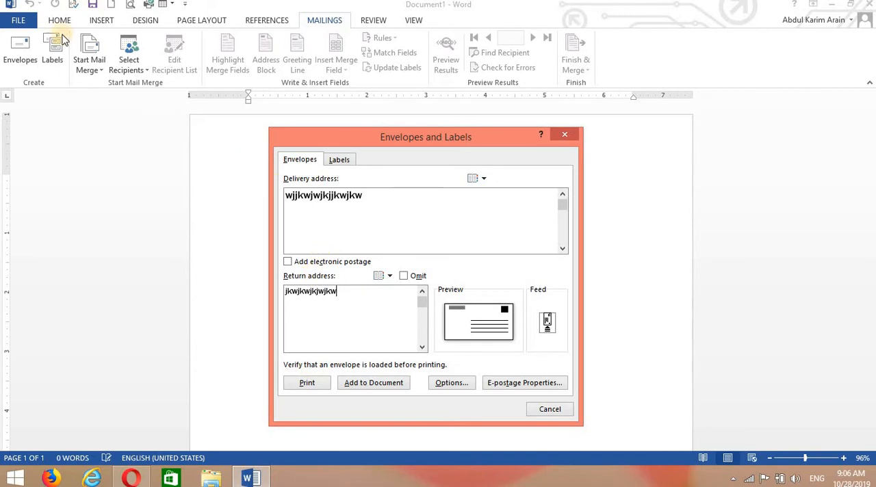
Replace the label address with "bbbnbnbnbnbn" and close the envelopes and labels settings without adding anything to the document
left_click(340, 159)
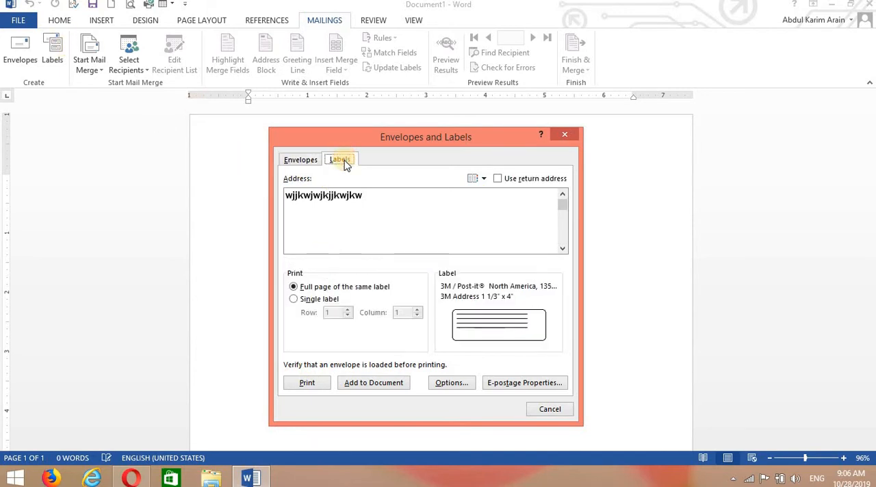
triple_click(376, 201)
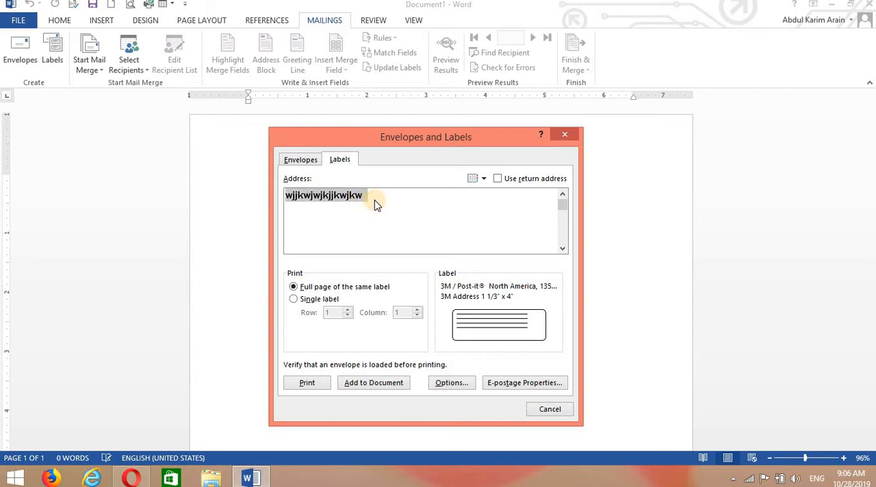
type("bbbnbnbnbnbn")
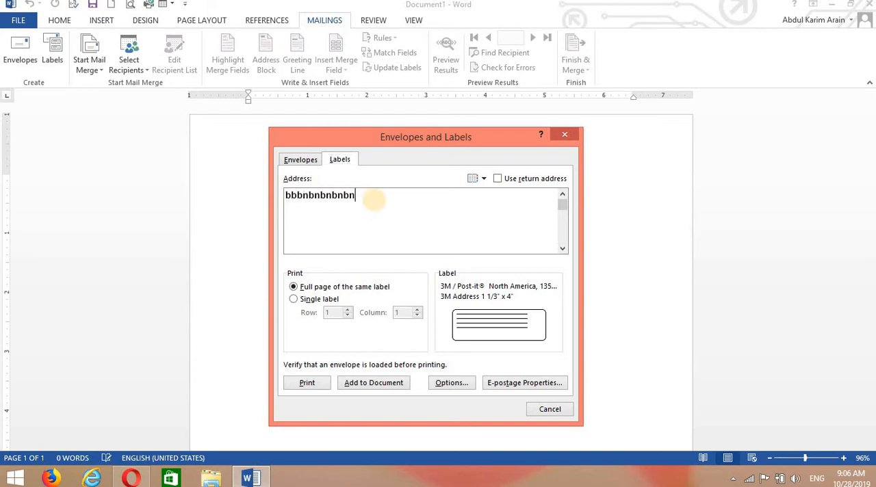
left_click(562, 137)
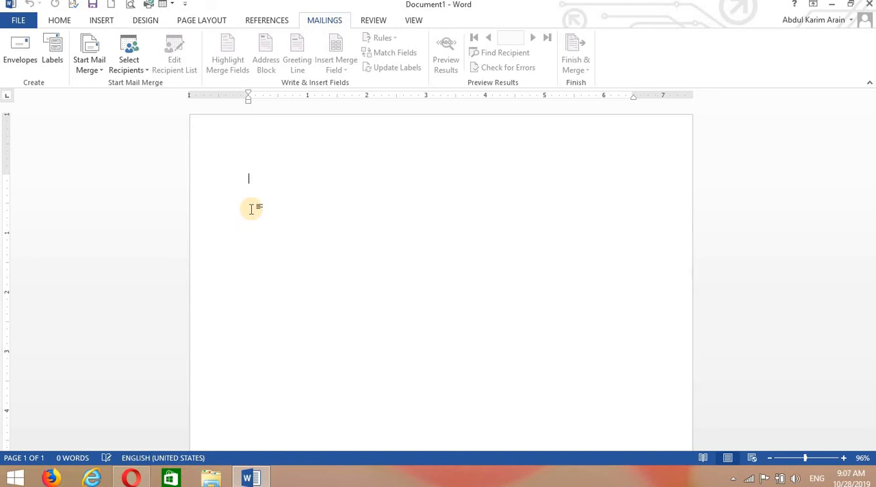
Generate sample paragraphs with =rand() and insert three blank lines above the first paragraph
type("=rand()")
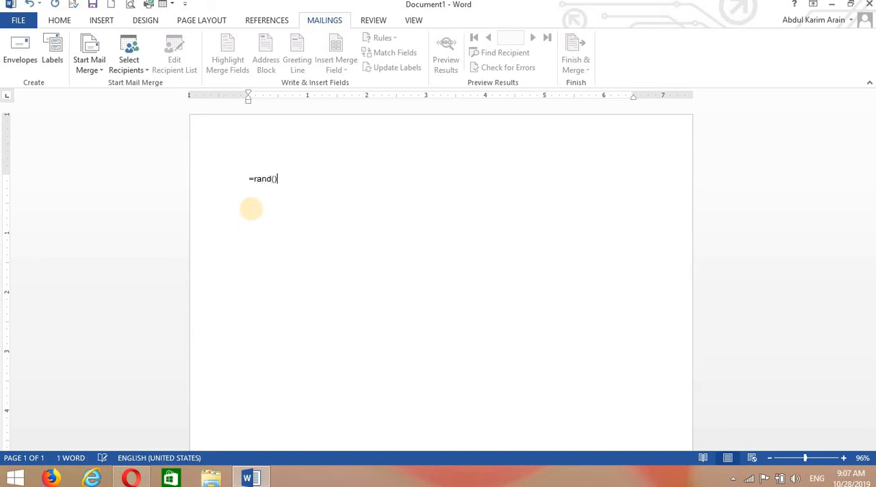
key("Return")
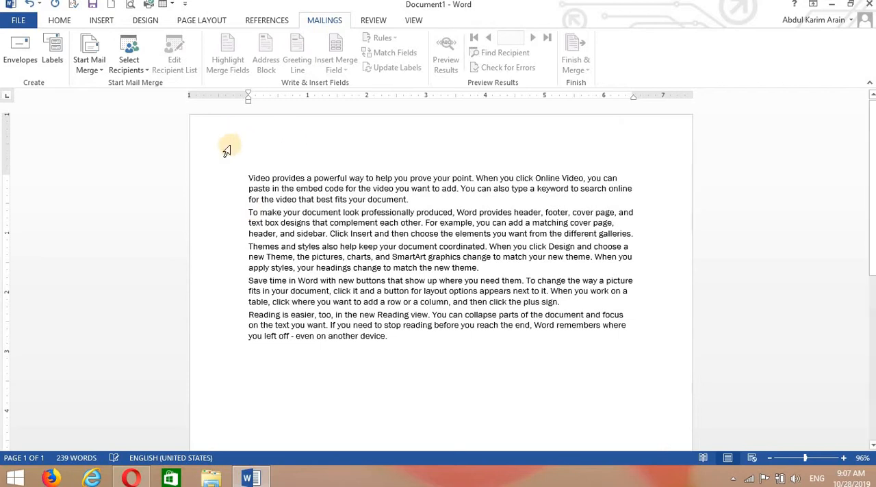
left_click(248, 178)
key("Return")
key("Return")
key("Return")
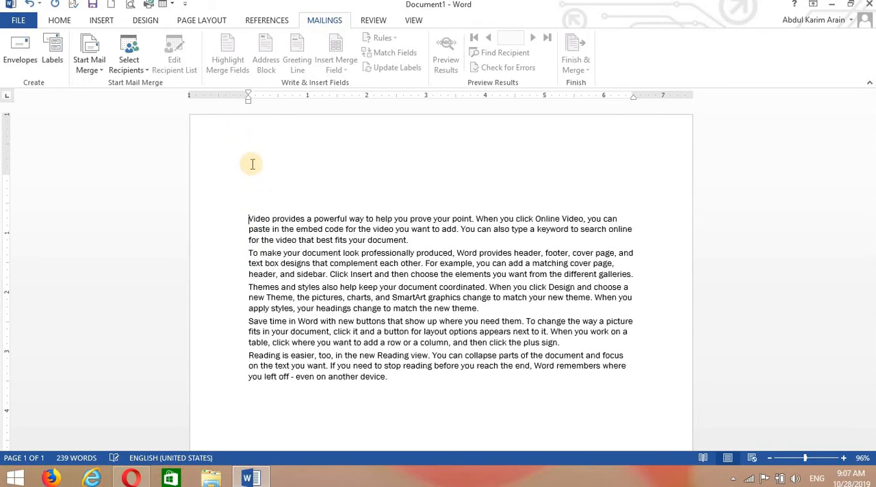
left_click(258, 188)
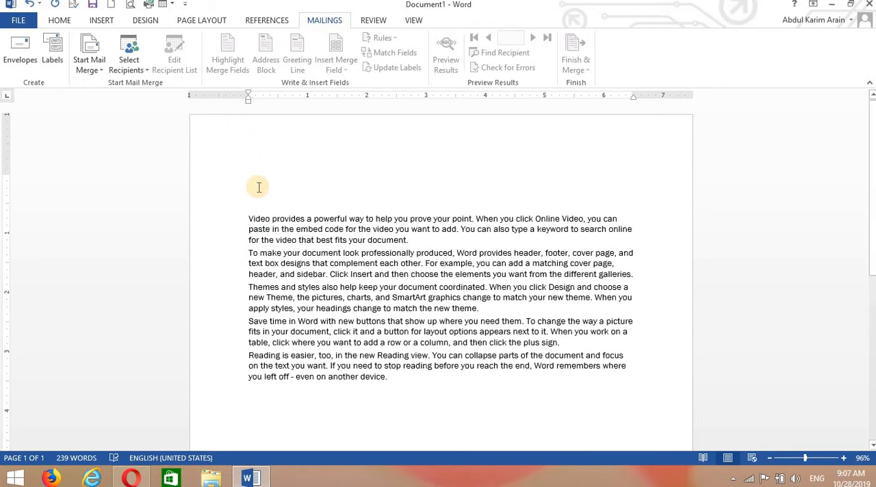
type("t")
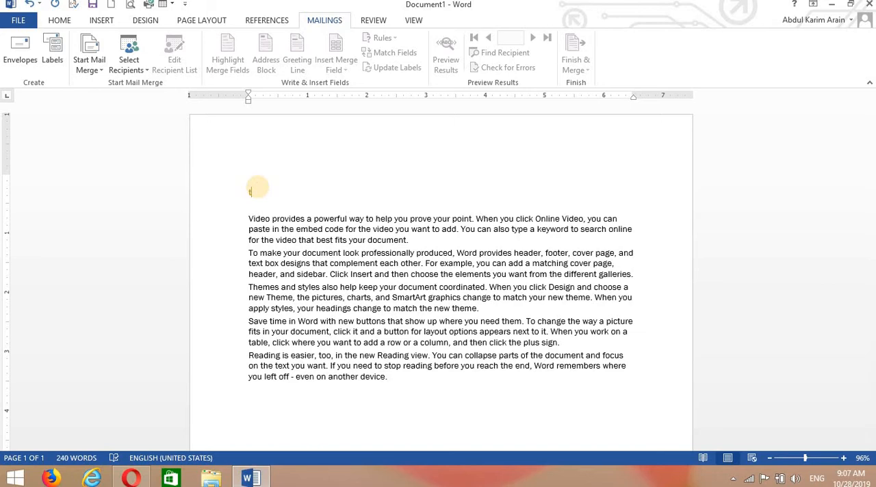
key("BackSpace")
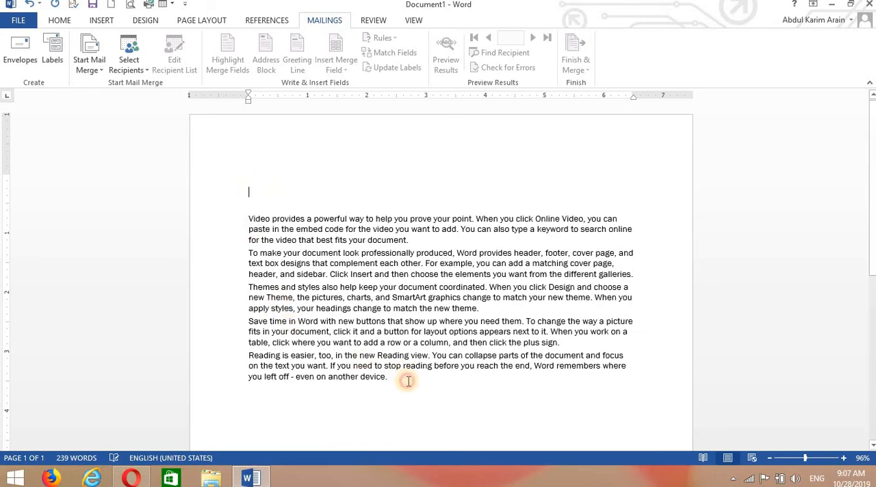
Add the closing line "Thanks dear" below the last paragraph
left_click(408, 381)
key("Return")
type("Thank")
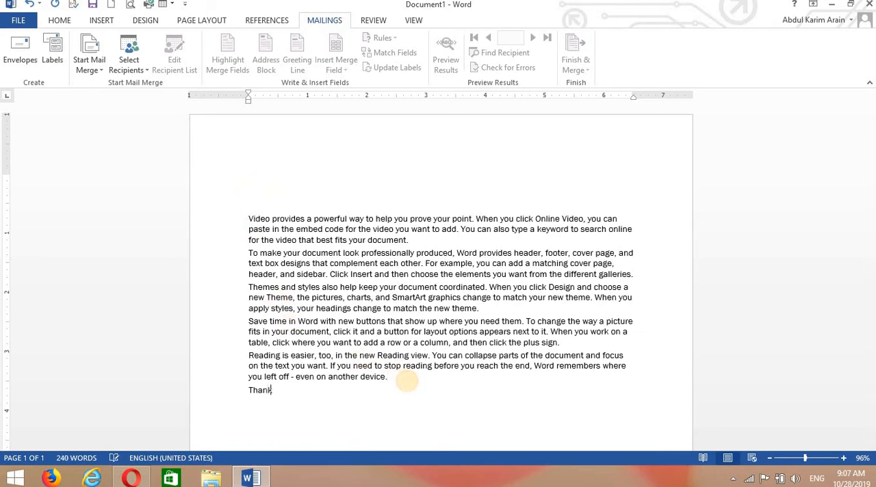
type("s dear")
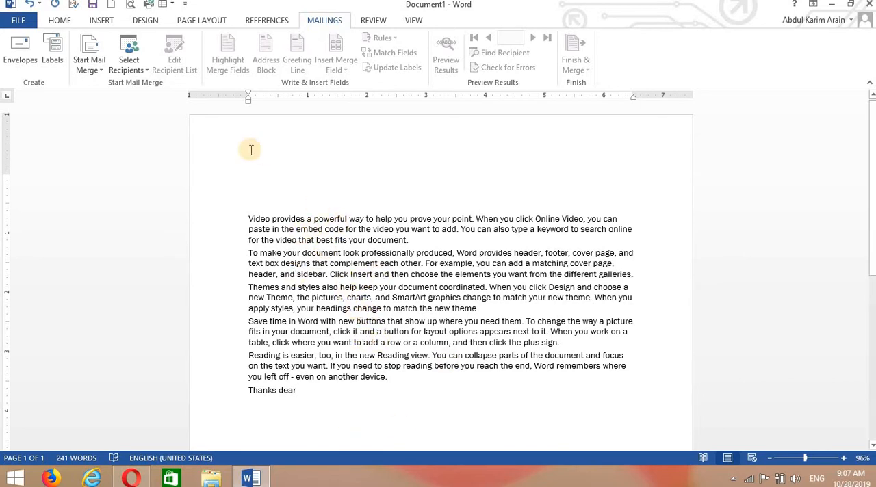
Enter a recipient's name on the first blank line above the letter text, and delete it again
left_click(259, 186)
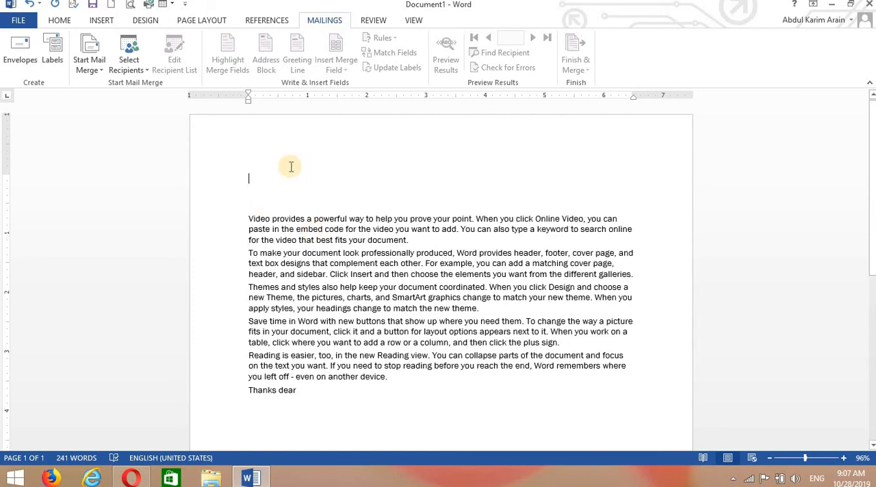
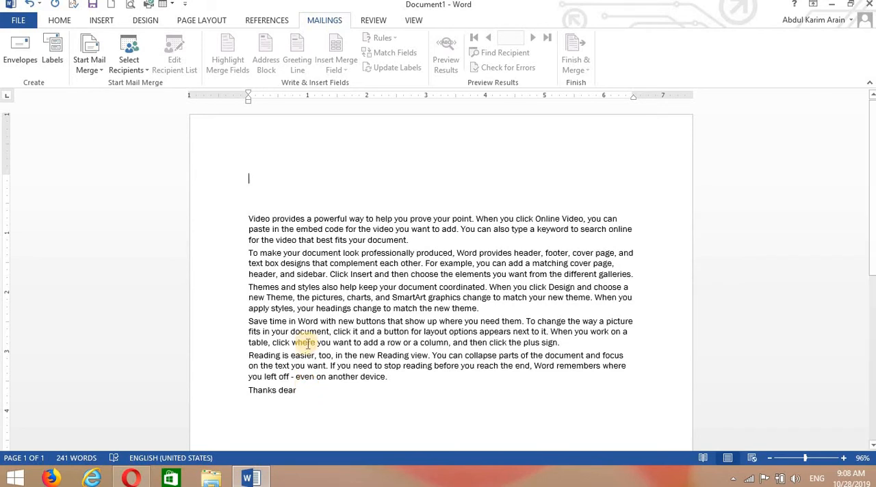
Start a new typed recipient list for the mail merge and open its column customization
left_click(282, 293)
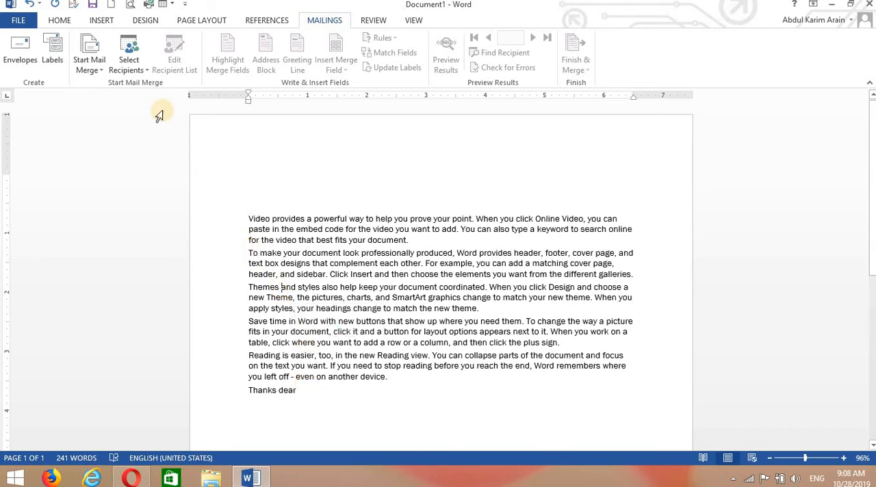
left_click(140, 67)
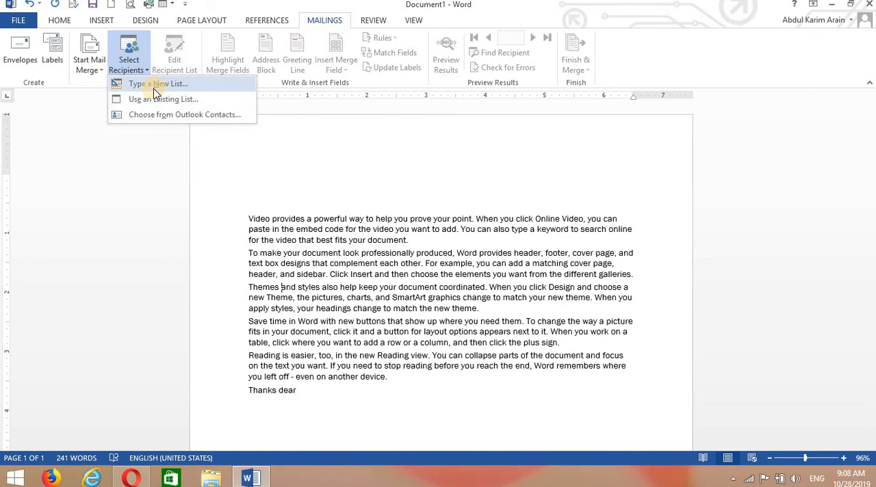
left_click(153, 88)
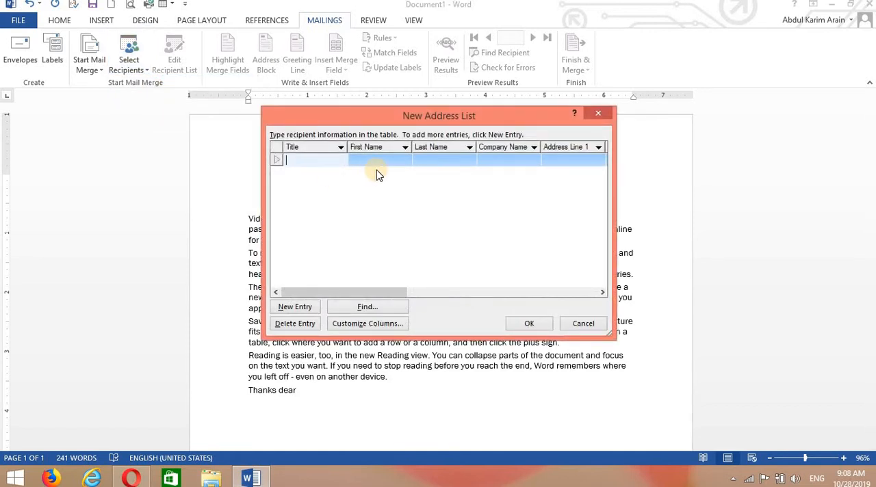
left_click_drag(375, 296, 293, 307)
left_click(365, 325)
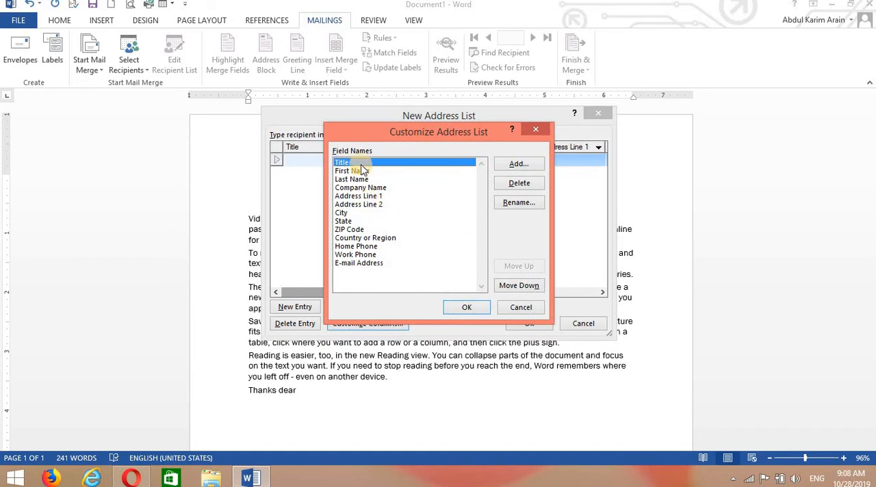
Delete the Title field from the address list's columns and accept the loss of its data
left_click(361, 171)
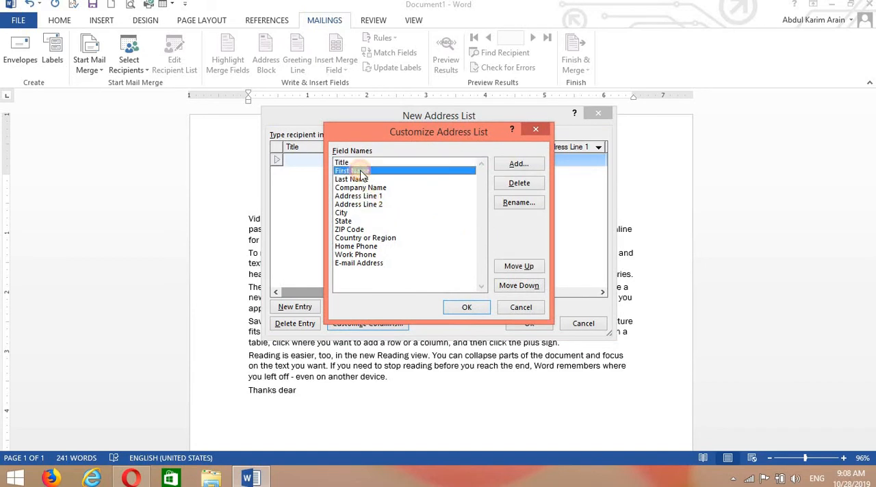
left_click(344, 165)
left_click(515, 183)
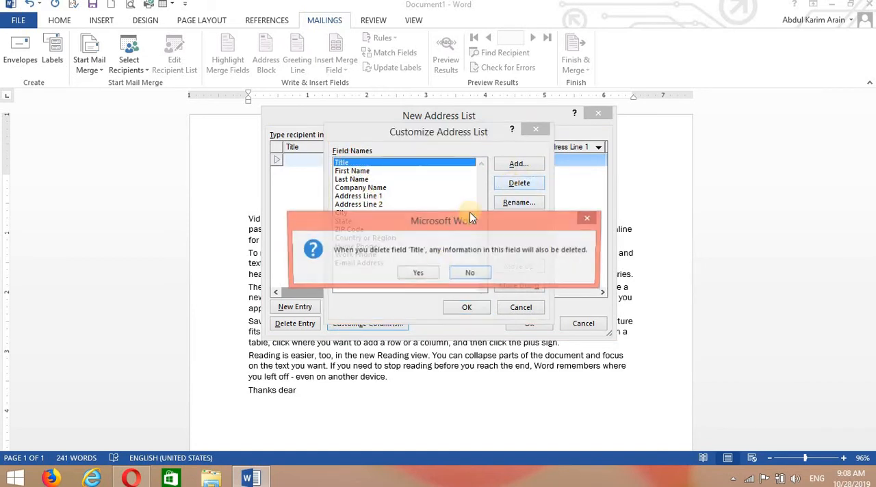
left_click(421, 271)
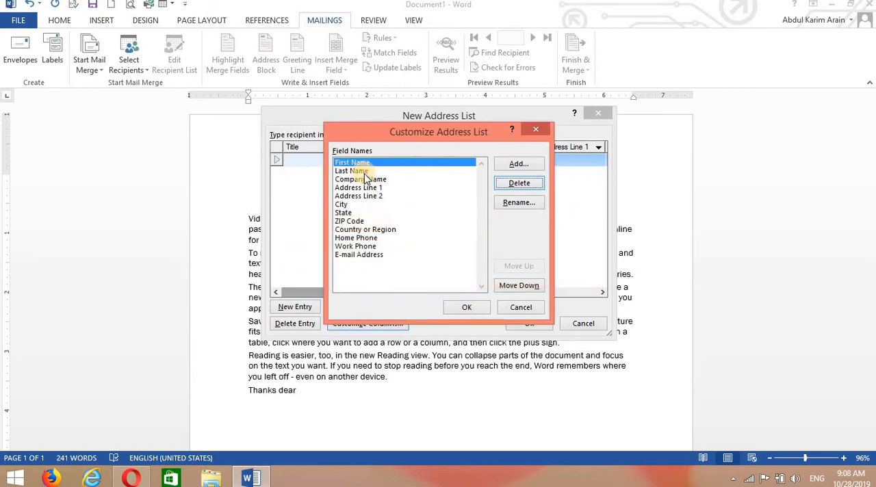
Delete the Address Line 1 and Address Line 2 fields from the address list's columns
left_click(365, 188)
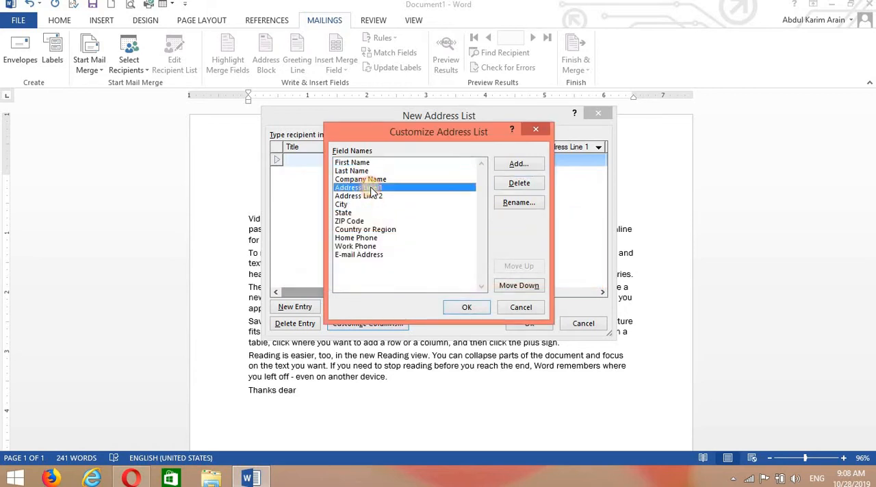
left_click(530, 187)
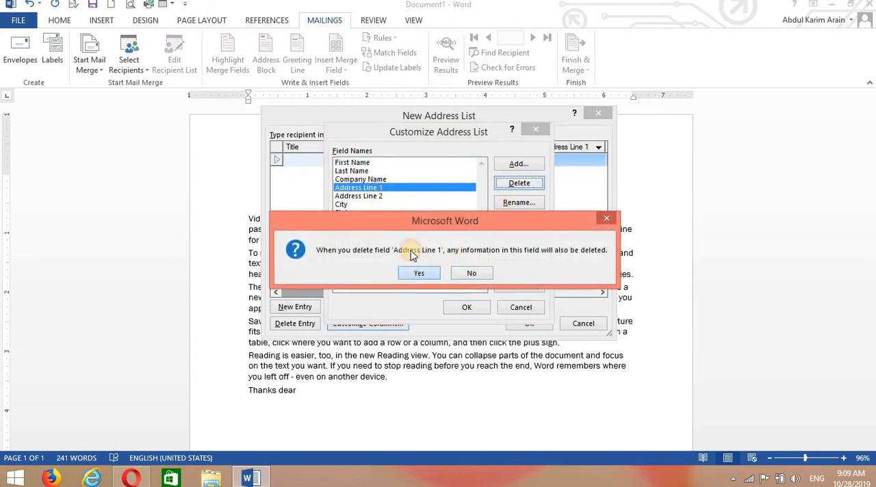
left_click(417, 272)
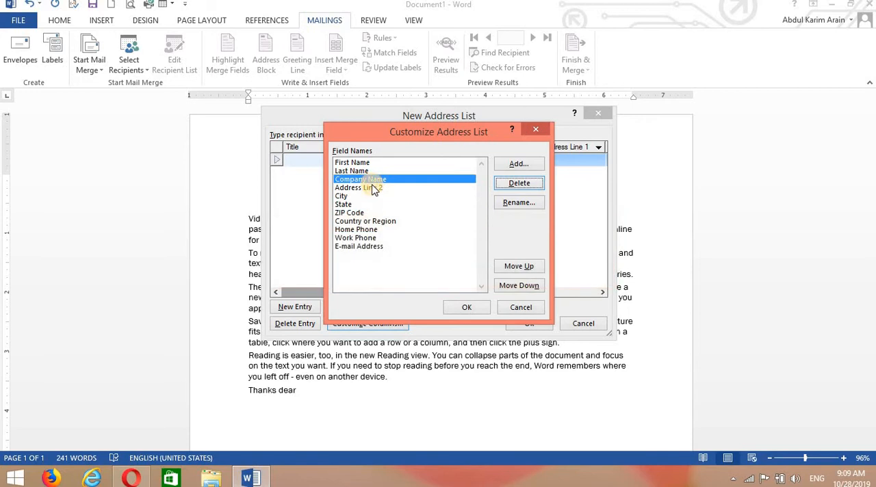
left_click(515, 185)
left_click(430, 276)
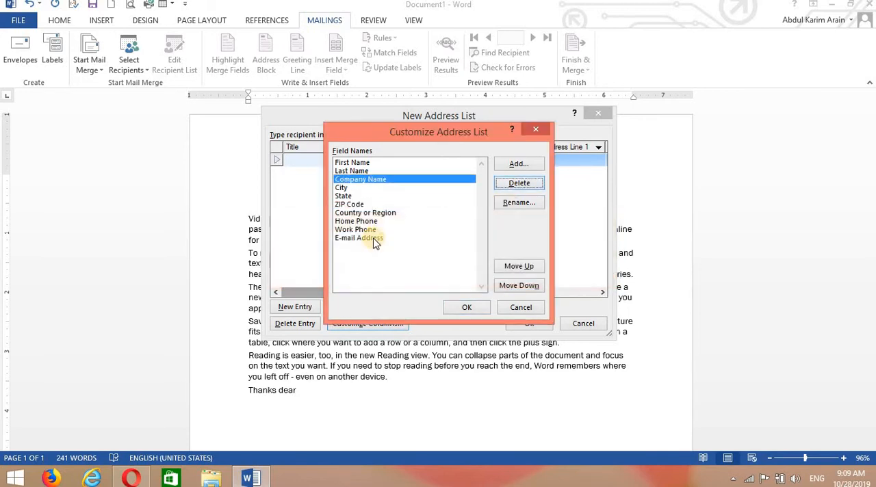
Delete the E-mail Address and Work Phone fields from the address list's columns
left_click(373, 239)
left_click(511, 183)
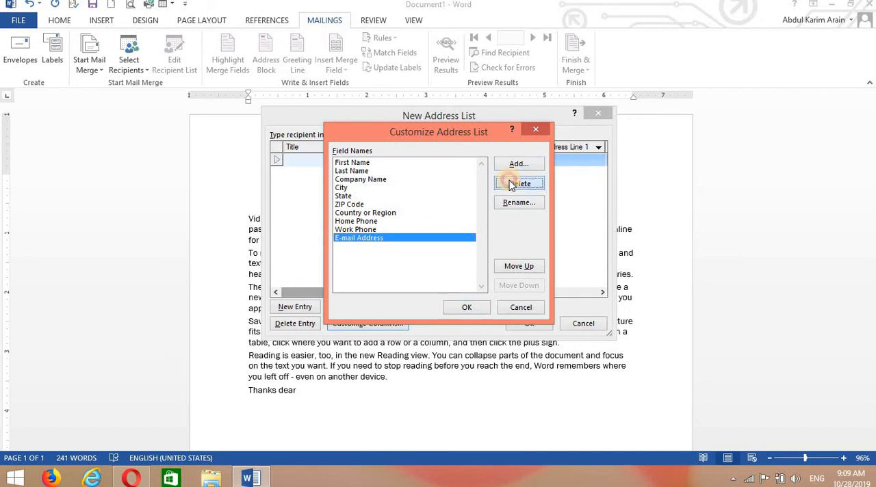
left_click(420, 271)
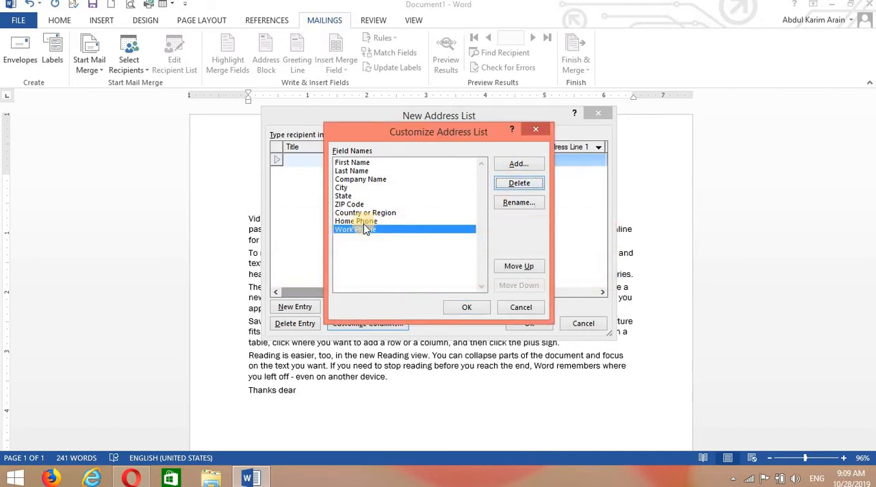
left_click(511, 180)
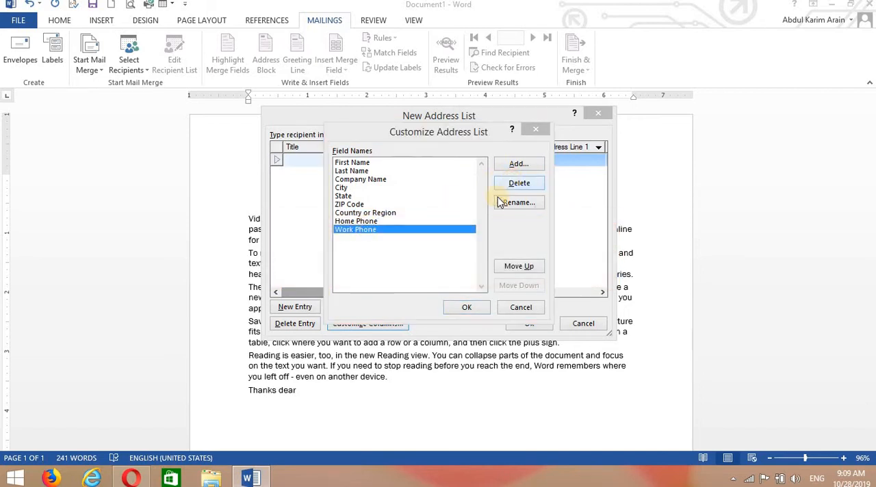
left_click(419, 271)
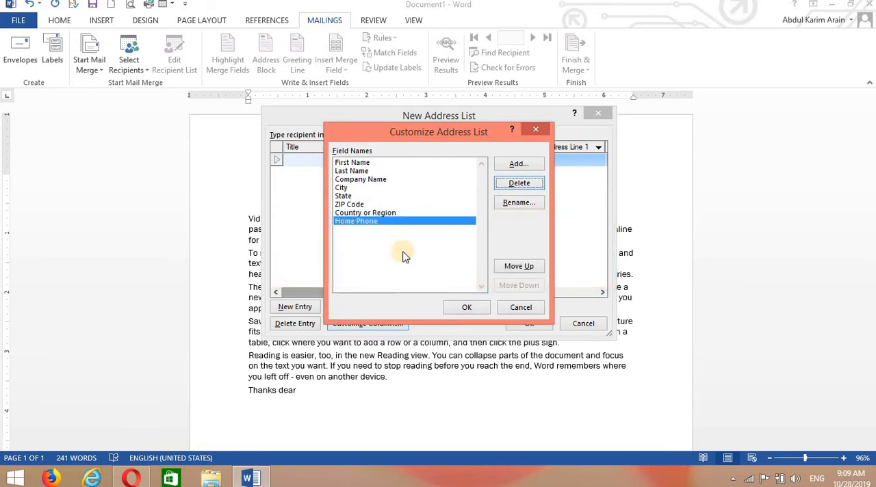
Delete the Country or Region, ZIP Code and State fields from the address list's columns and apply the customization
left_click(386, 214)
left_click(526, 187)
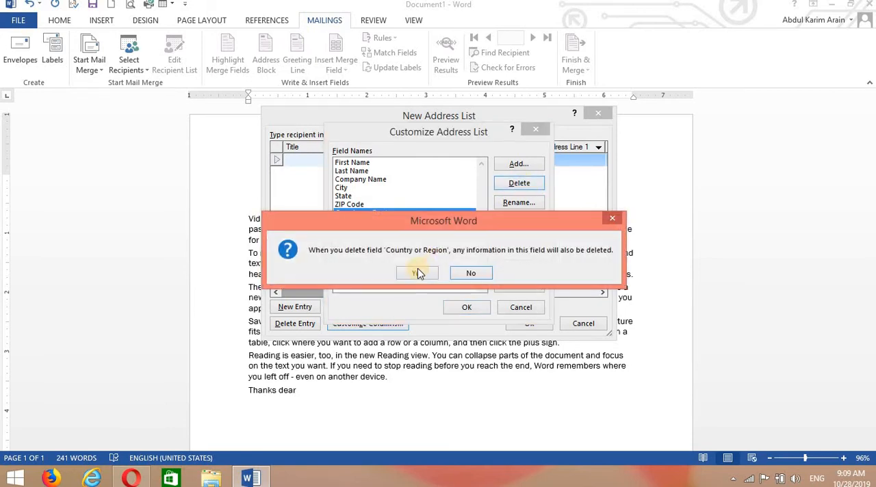
left_click(418, 270)
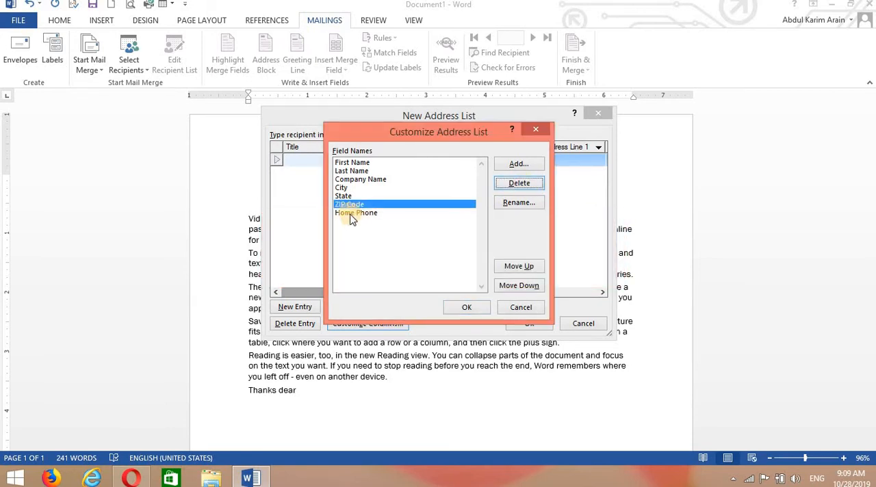
left_click(517, 183)
left_click(419, 274)
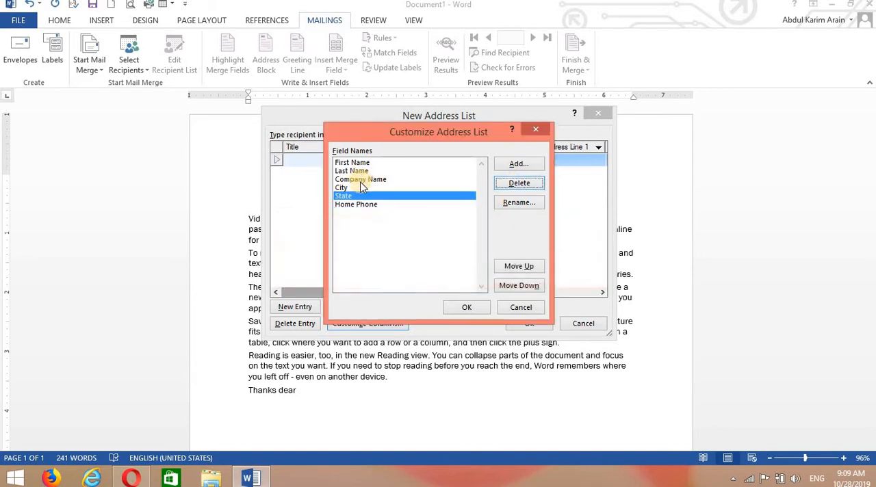
left_click(509, 185)
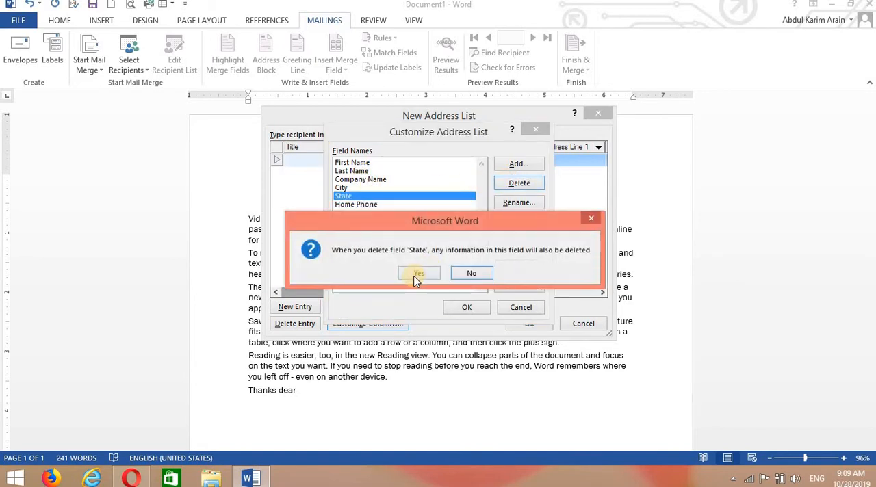
left_click(414, 271)
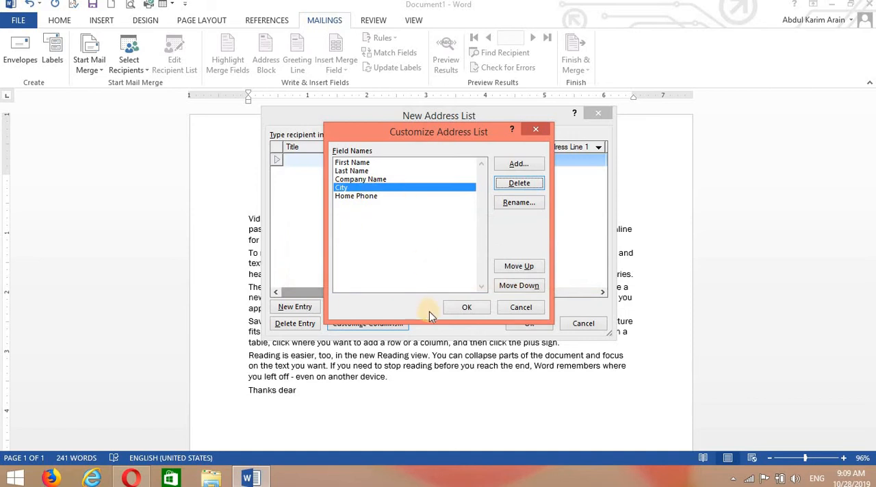
left_click(463, 311)
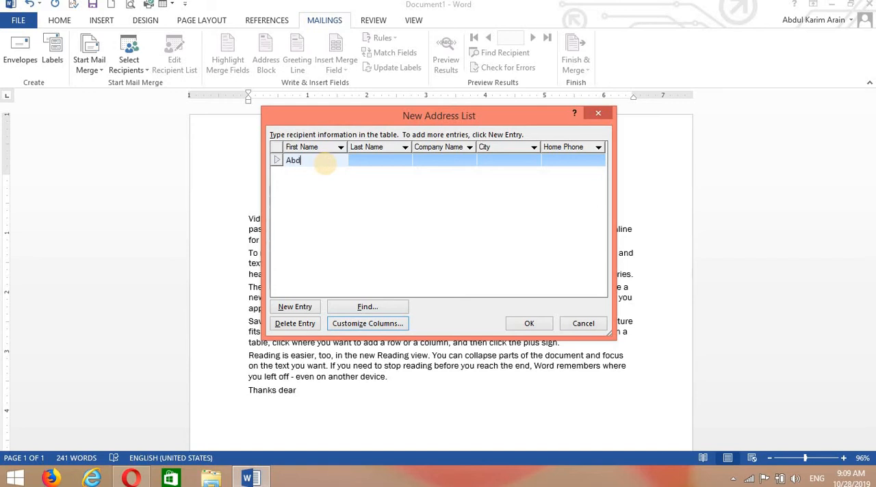
Fill in three recipient entries with names and home phones: STEP in karachi, STEP in HYD, and rOYSL in khp
left_click(359, 160)
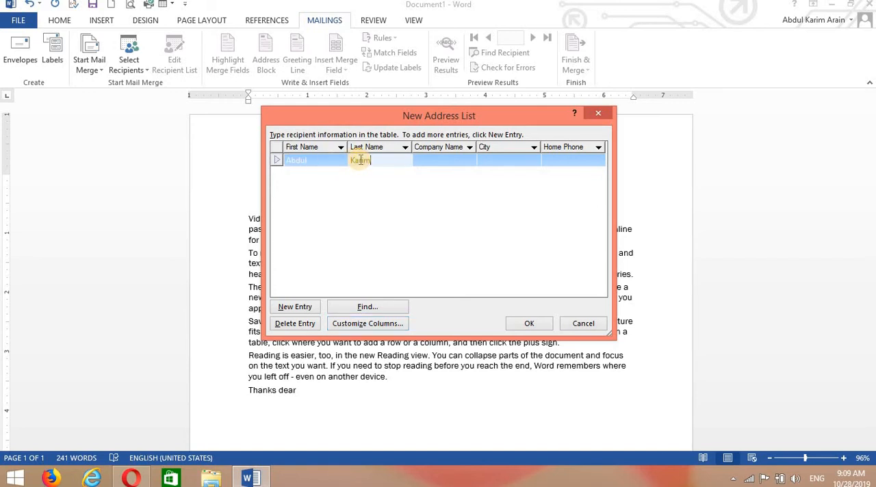
left_click(425, 163)
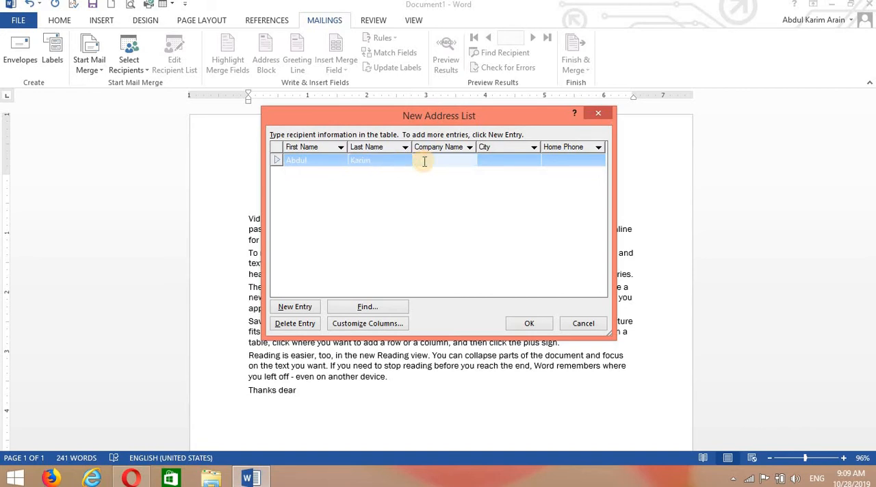
type("STEP")
left_click(507, 159)
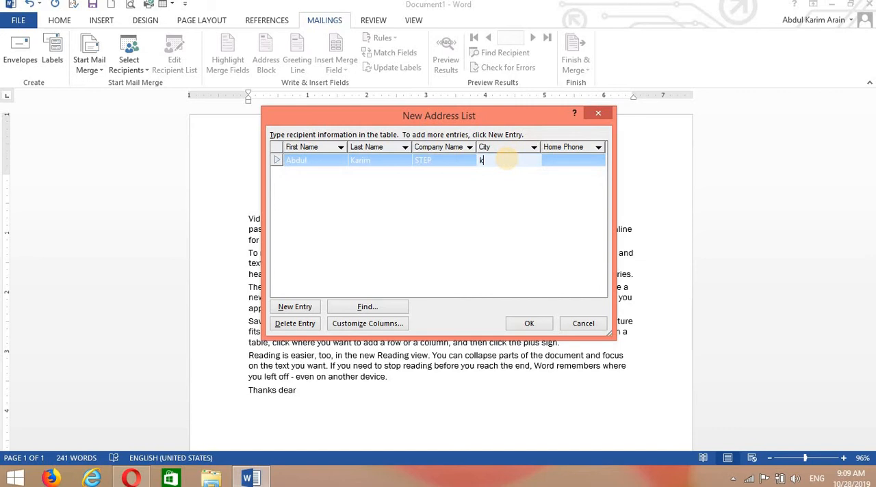
left_click(565, 162)
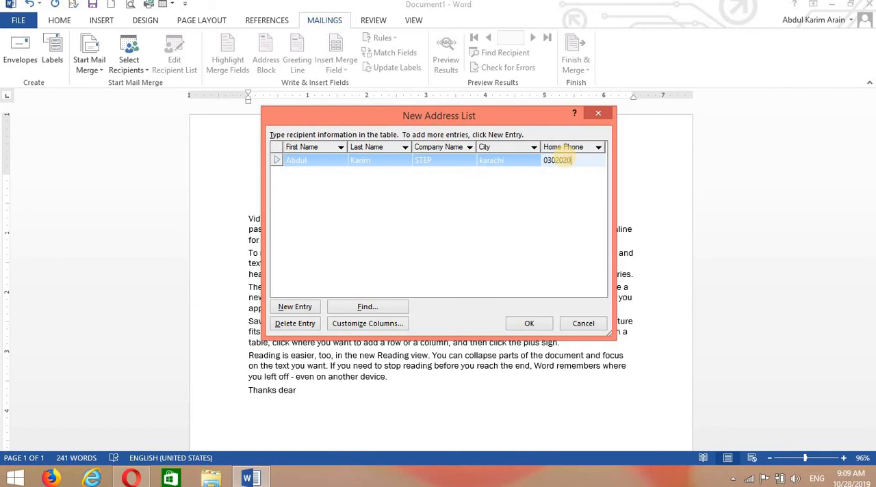
type("0302020")
left_click(301, 308)
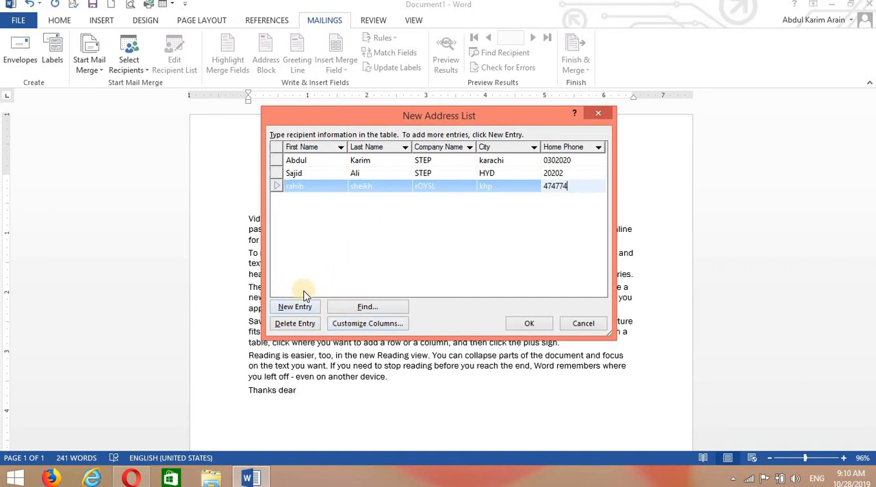
Finish the recipient list and save it on the Desktop under the file name list
left_click(529, 326)
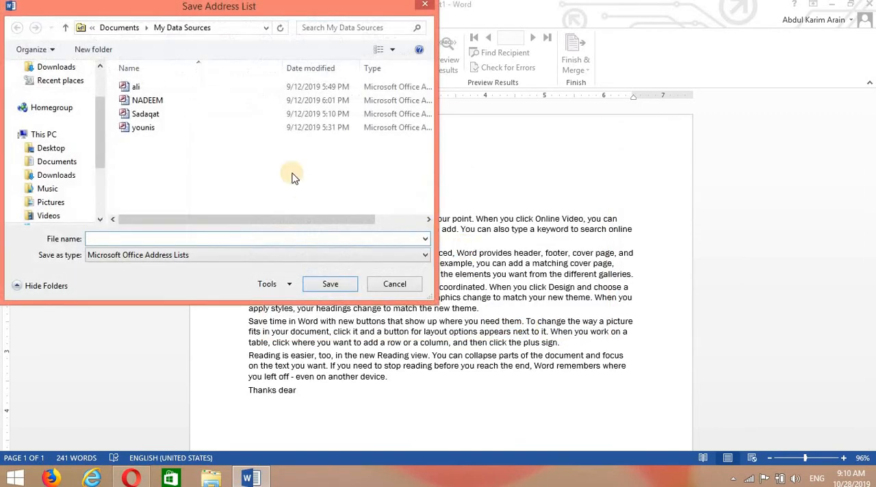
left_click(60, 153)
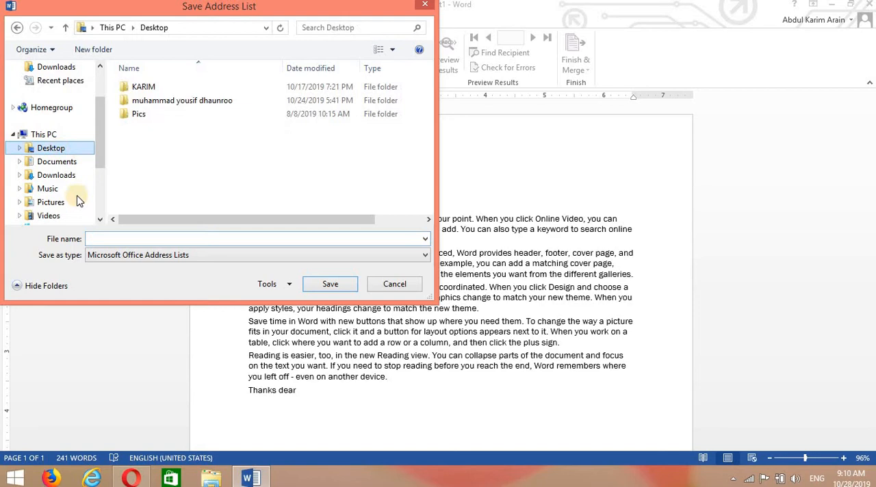
left_click(93, 238)
type("list")
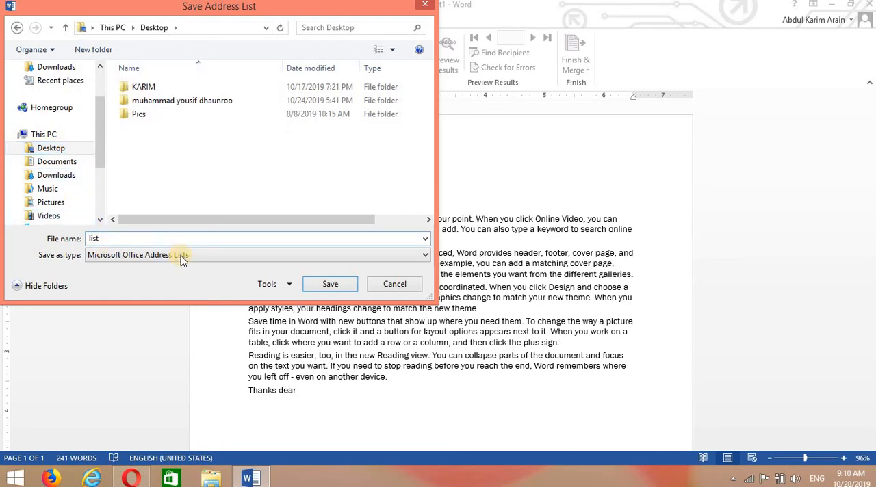
left_click(321, 284)
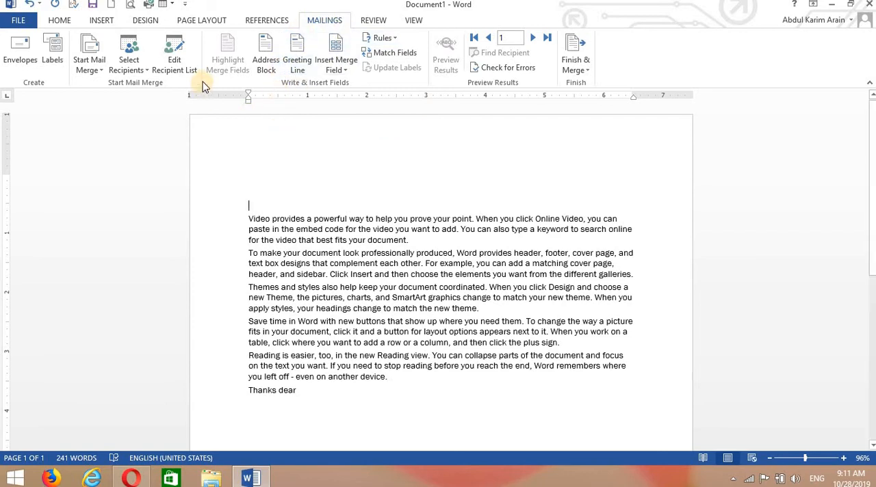
Review the mail merge recipients, and look at the Step-by-Step Mail Merge Wizard before closing it
left_click(181, 64)
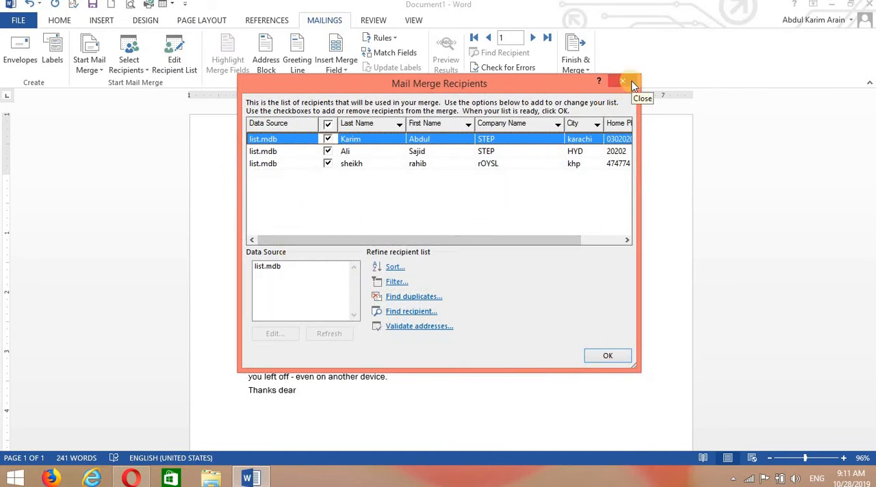
left_click(631, 83)
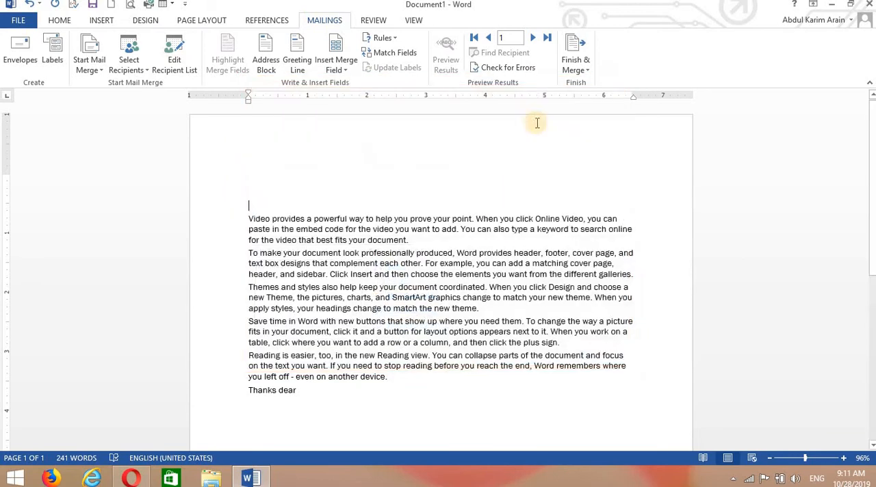
left_click(104, 70)
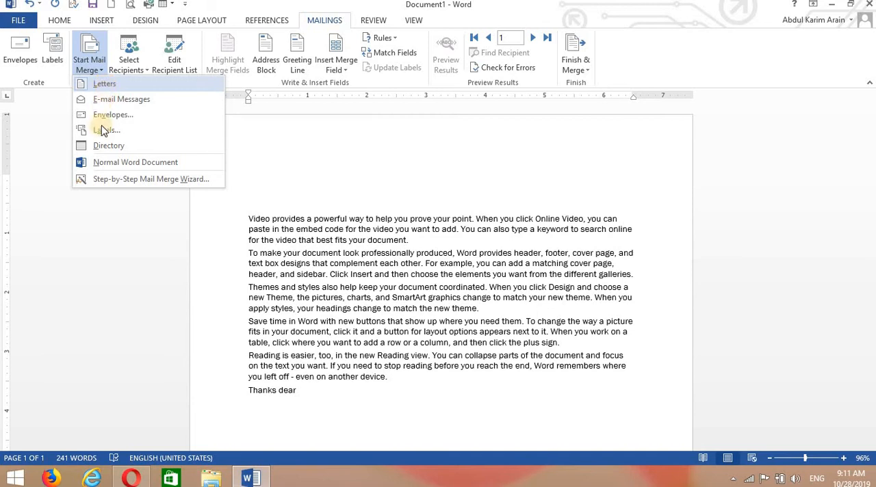
left_click(120, 180)
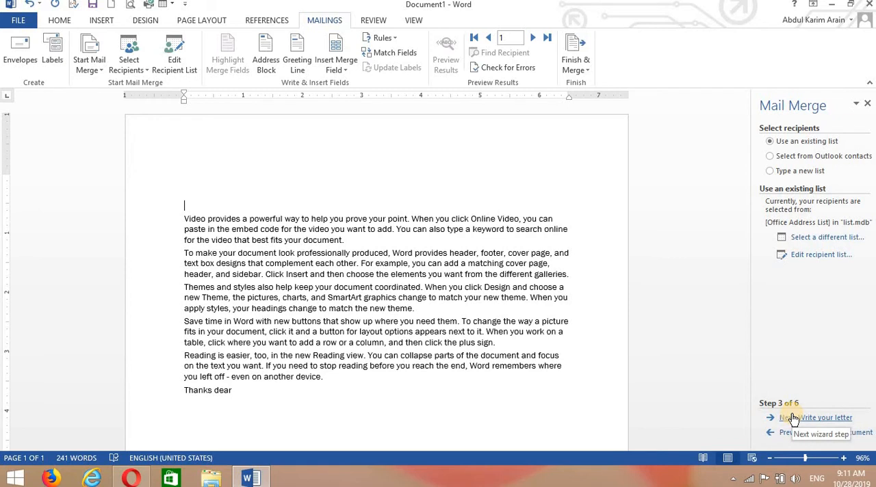
left_click(866, 106)
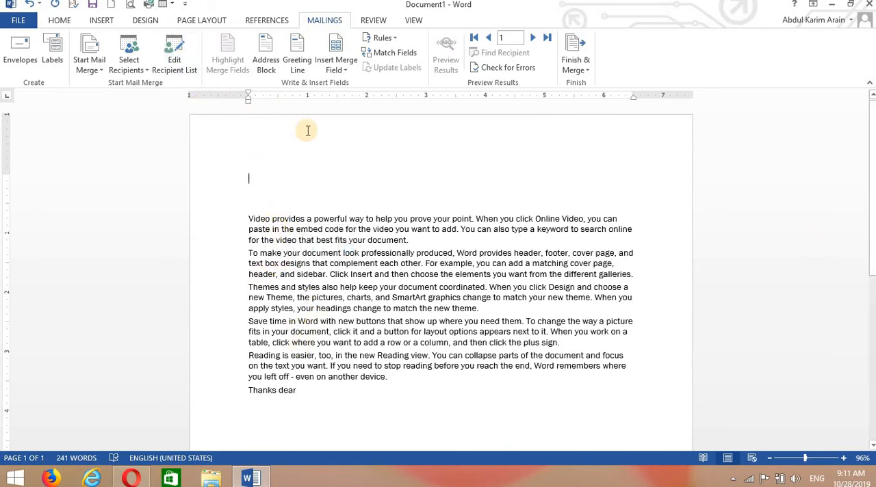
Insert an address block above the letter body using the Joshua Q. Randall Jr. name format, with extra line breaks around it
left_click(346, 71)
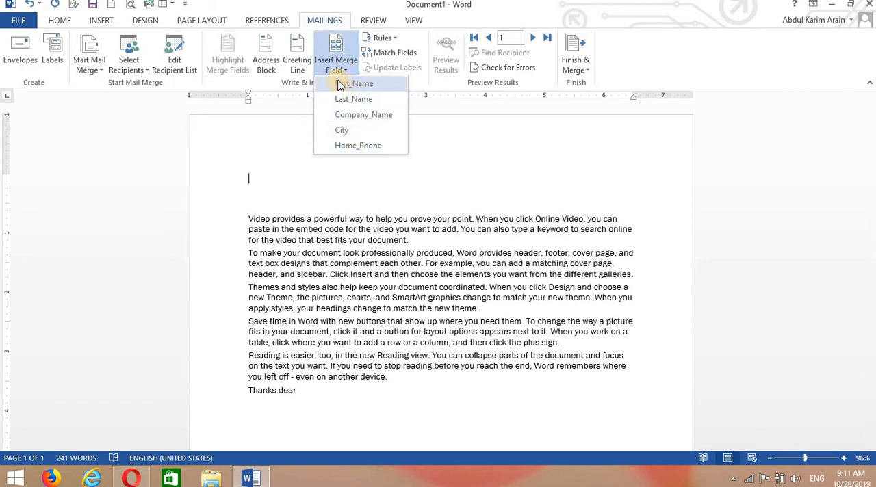
left_click(332, 169)
key("Return")
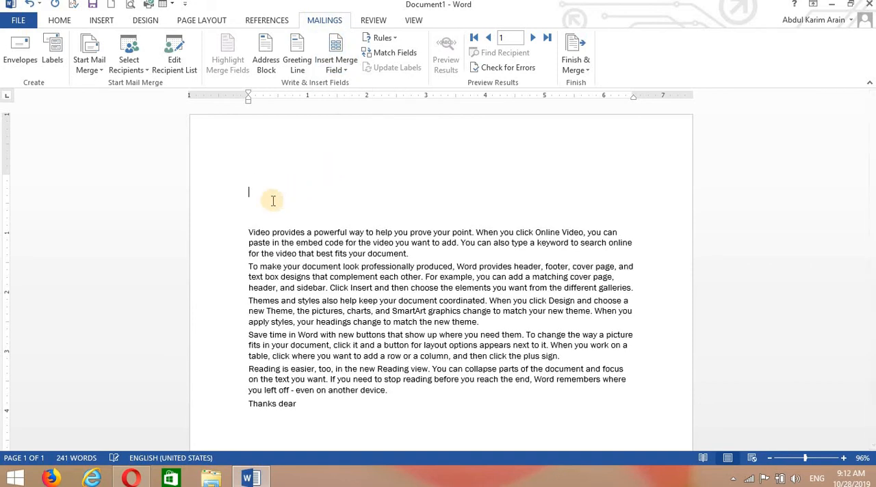
left_click(271, 70)
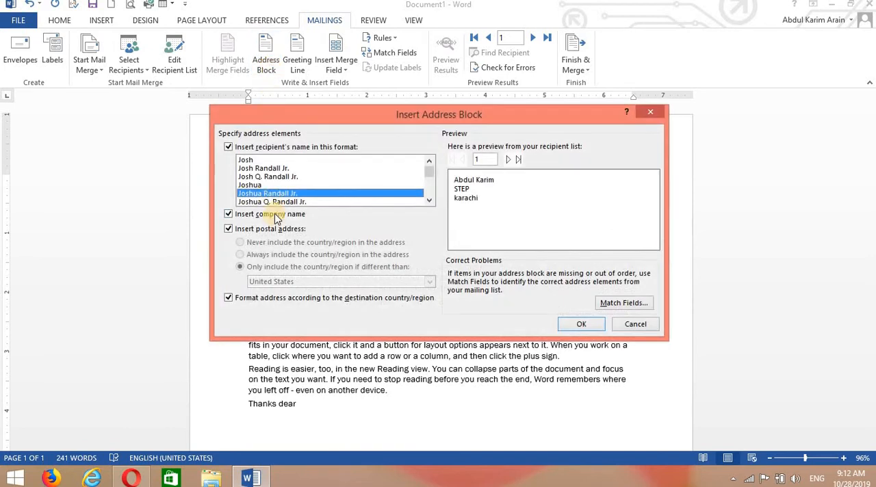
left_click(269, 185)
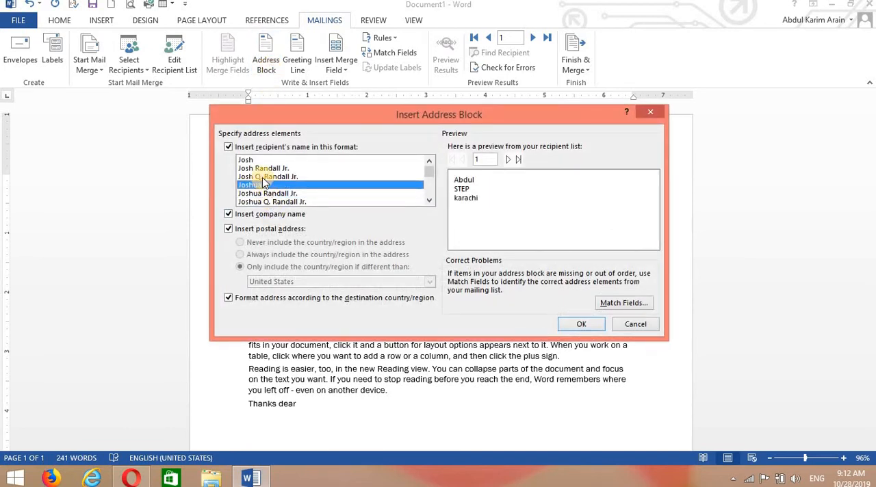
left_click(266, 177)
left_click(258, 168)
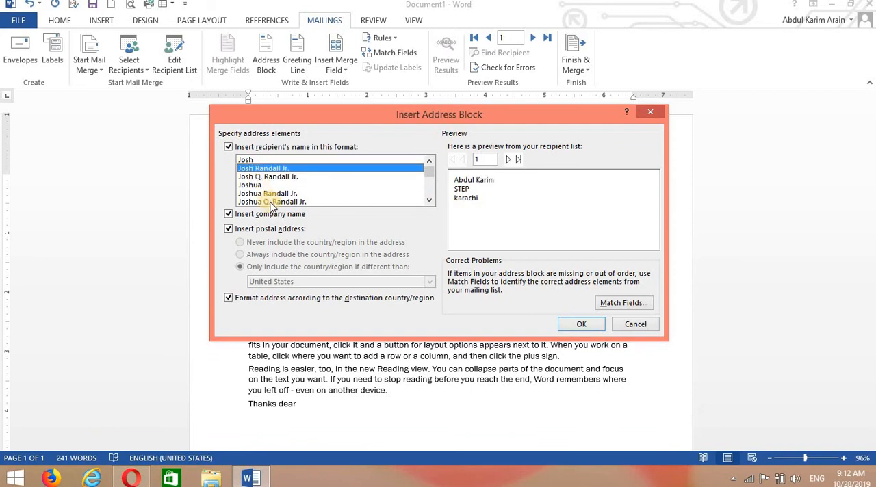
left_click(271, 202)
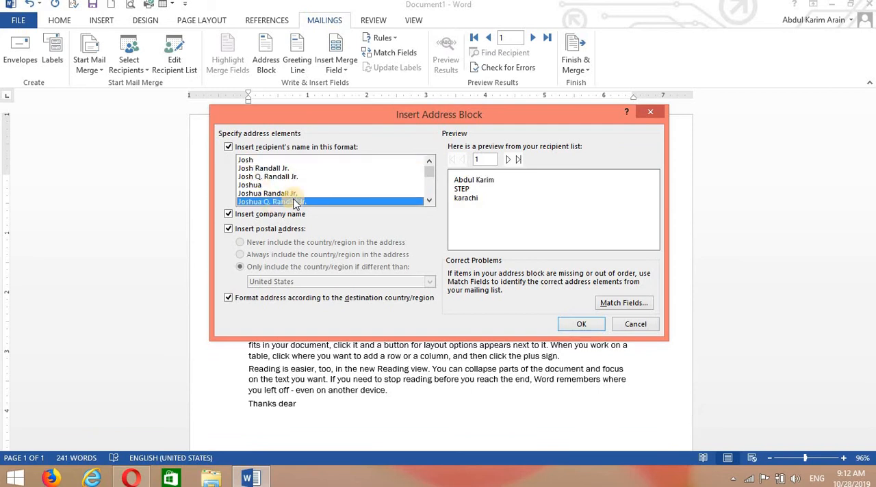
left_click(579, 324)
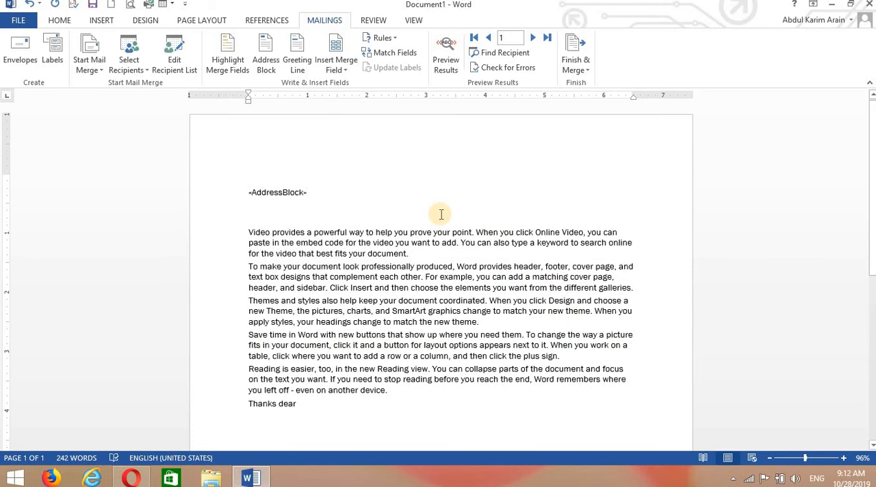
key("Return")
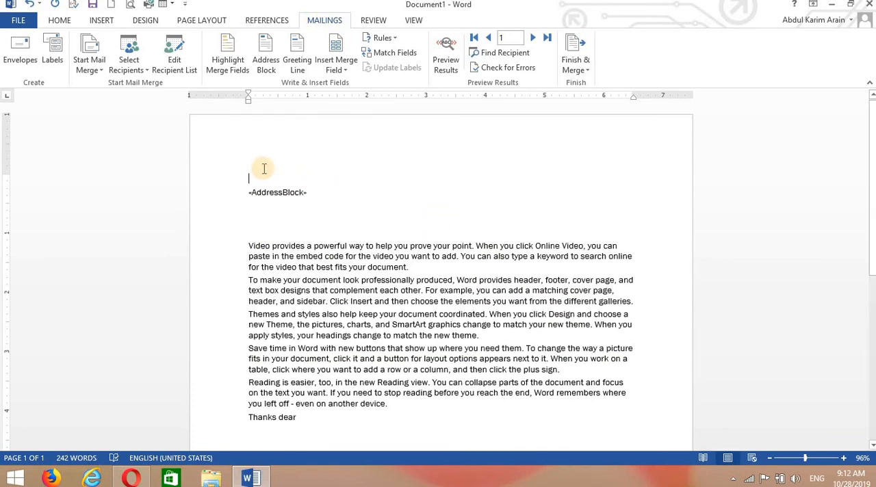
Insert a greeting line with Dear and the Joshua Randall Jr. format above the address block, and add a new line below the block
left_click(298, 61)
left_click(356, 155)
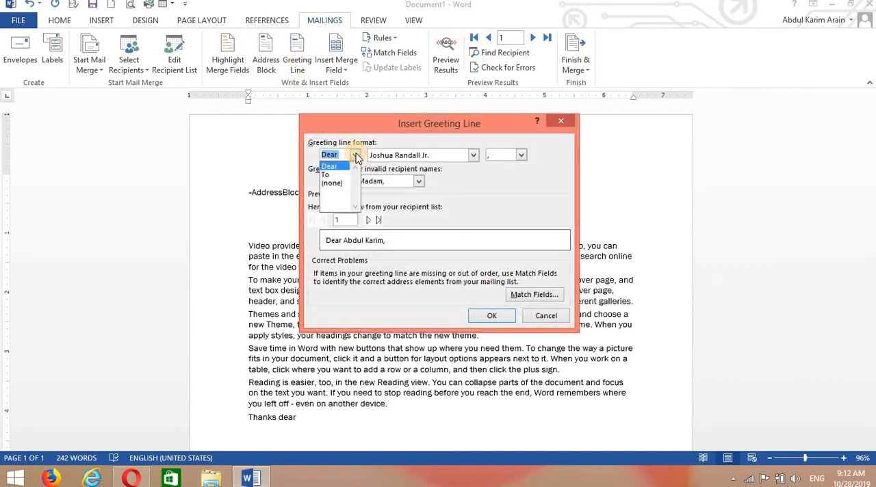
left_click(356, 155)
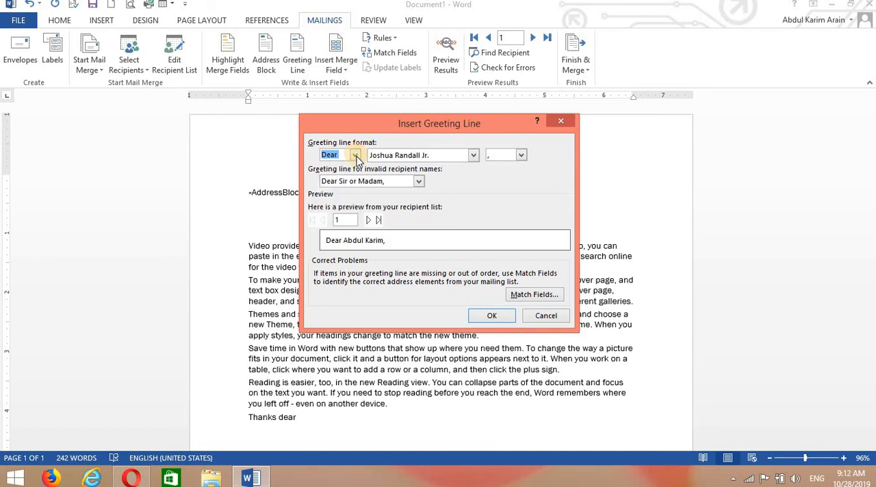
left_click(486, 316)
left_click(490, 318)
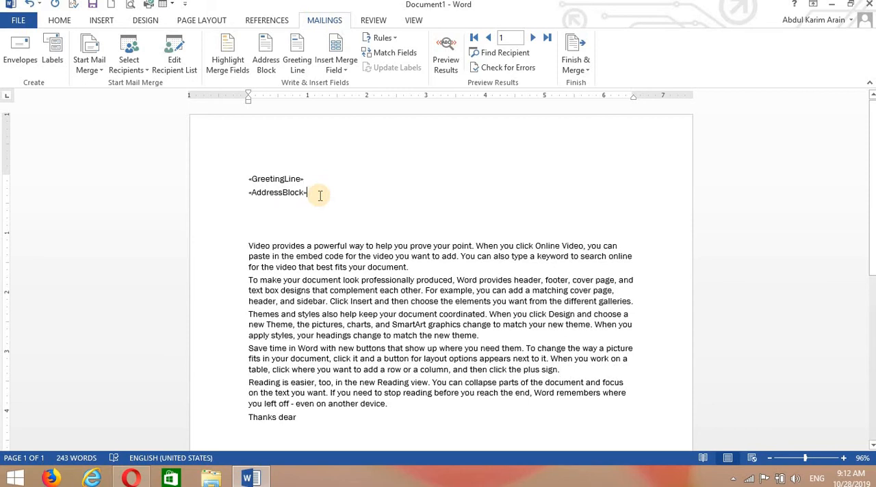
key("Return")
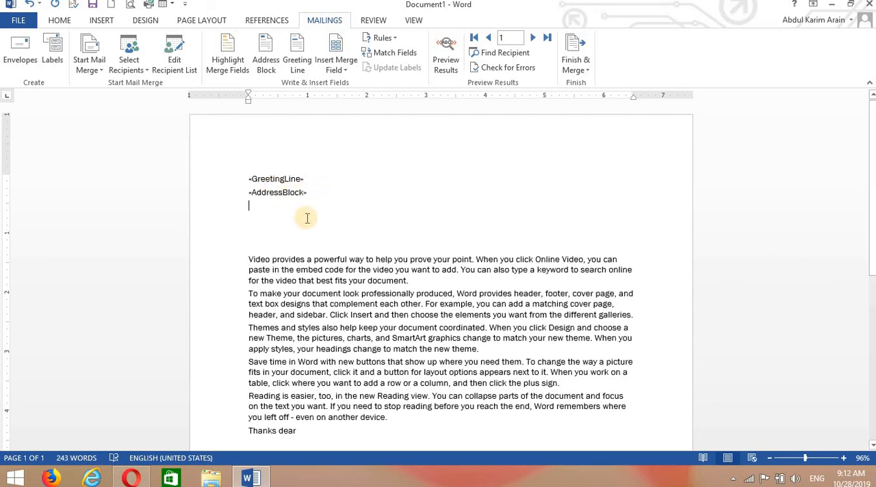
Turn on highlighting of the merge fields in the letter, and turn it off again
left_click(227, 60)
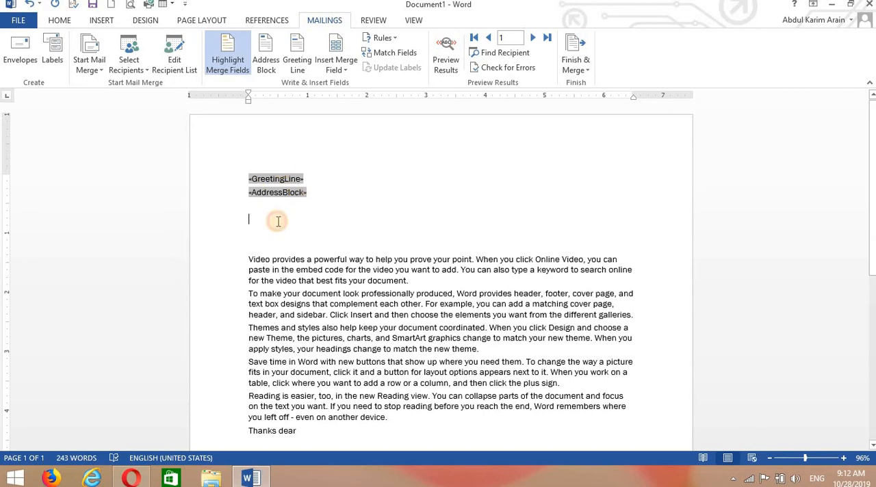
left_click(231, 62)
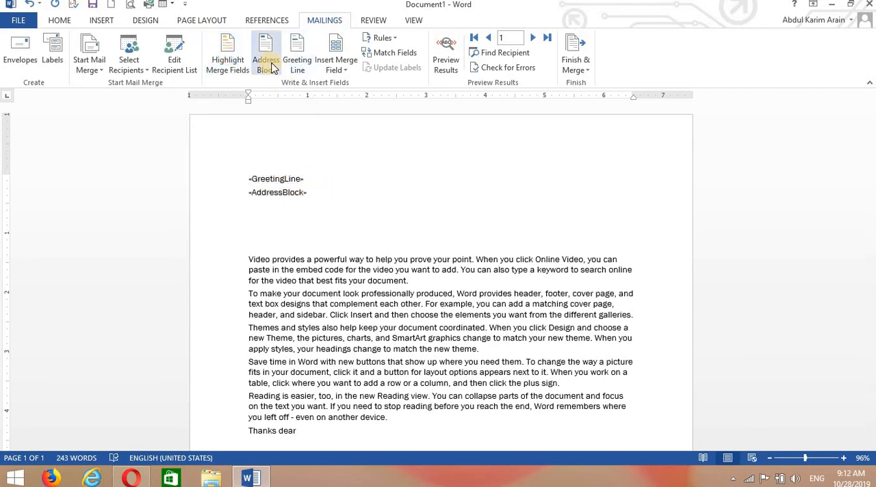
Insert the Home_Phone and City merge fields on separate lines below the address block, with a new line after them
left_click(344, 69)
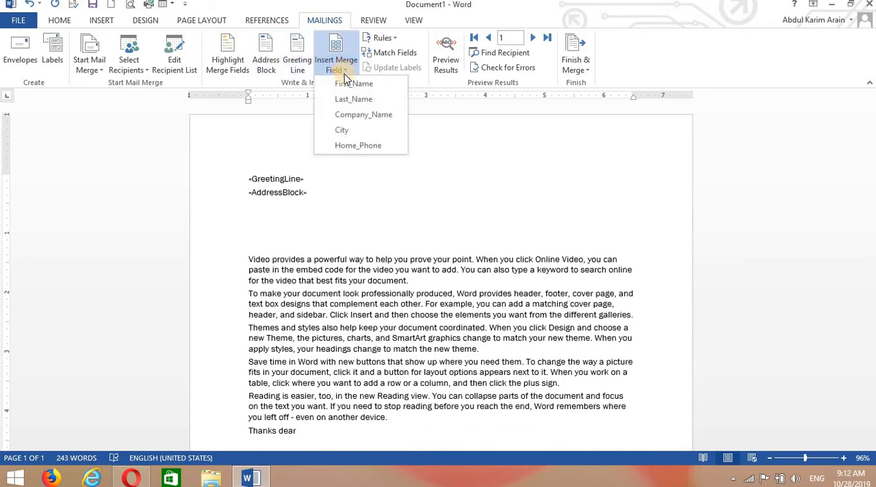
left_click(352, 146)
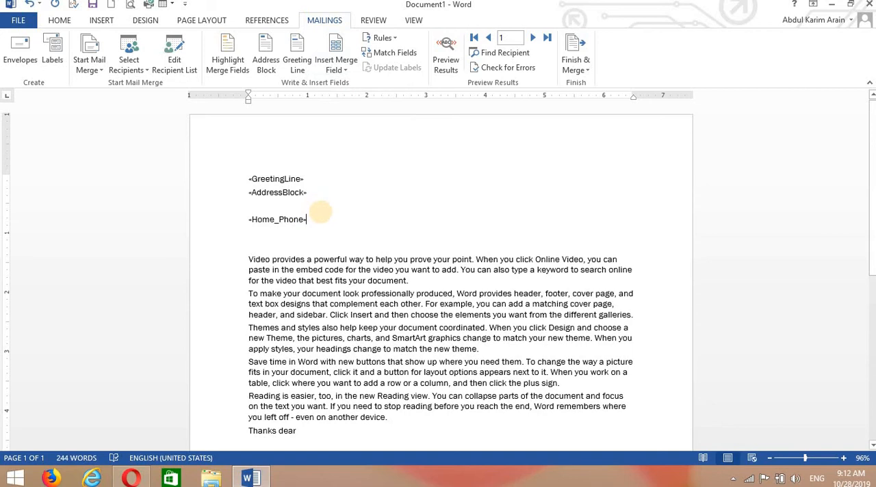
key("Return")
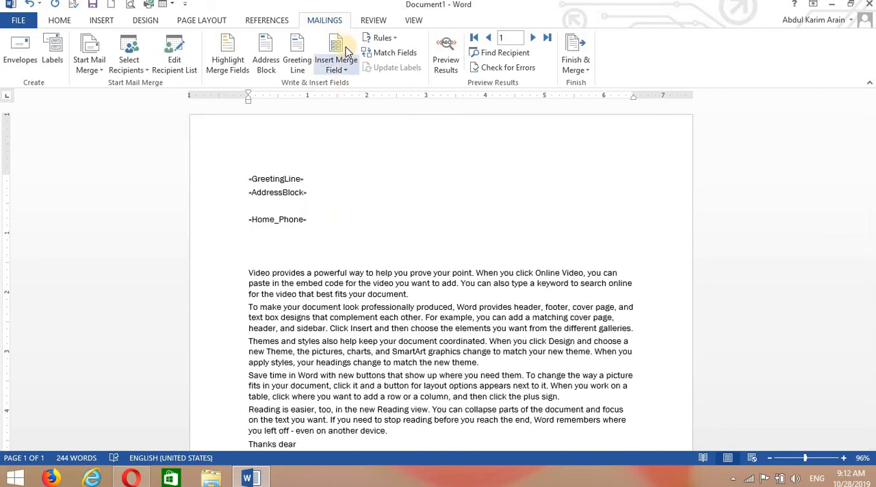
left_click(346, 69)
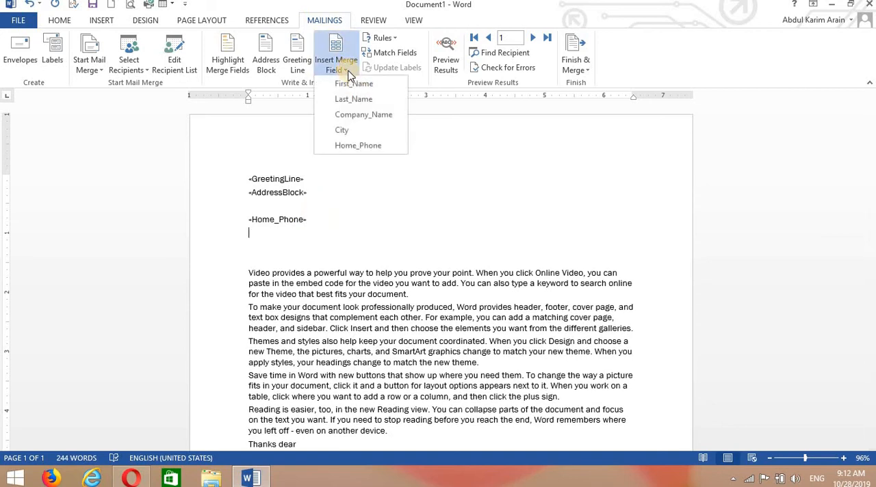
left_click(349, 131)
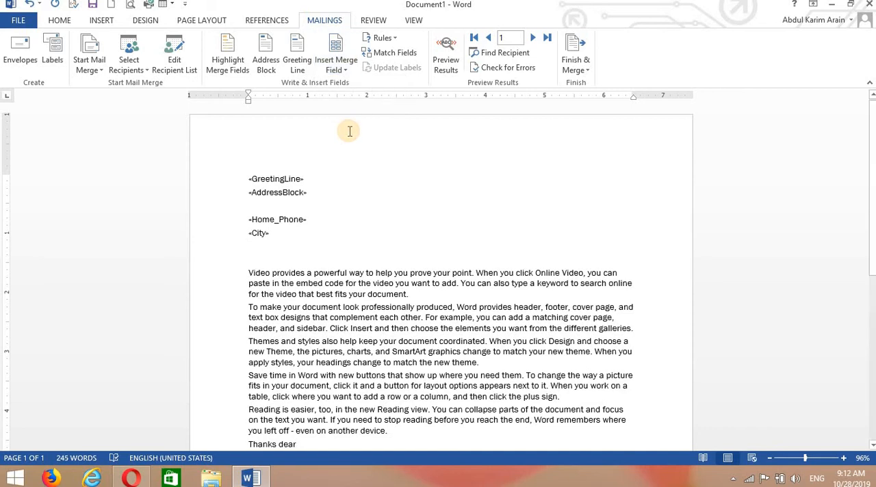
key("Return")
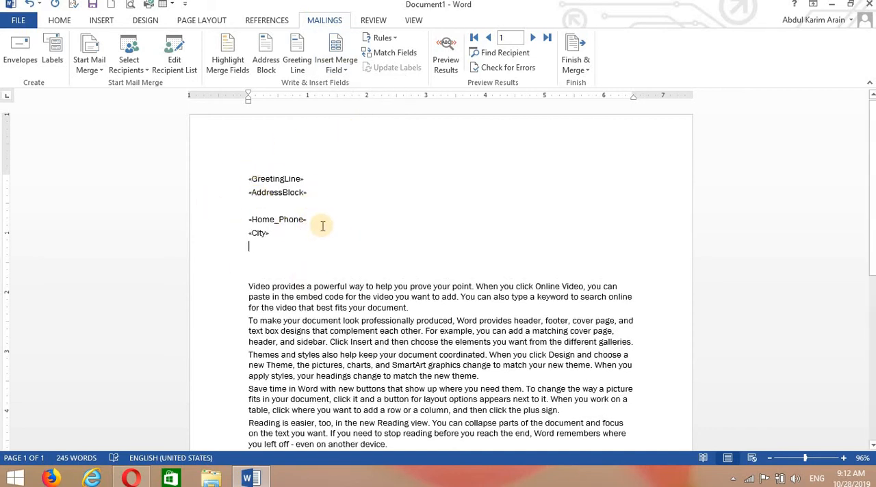
Preview the merged letter, toggling between recipient data and merge field names, and look at the recipient search dialog
left_click(446, 58)
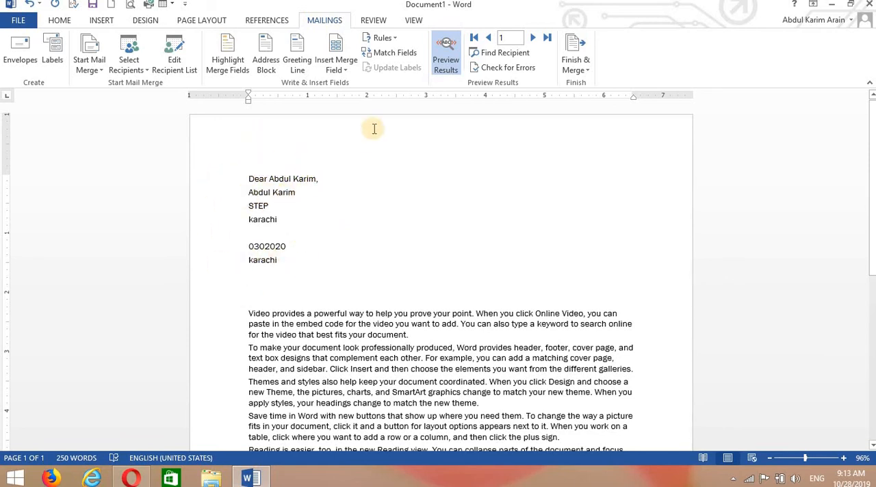
left_click(446, 46)
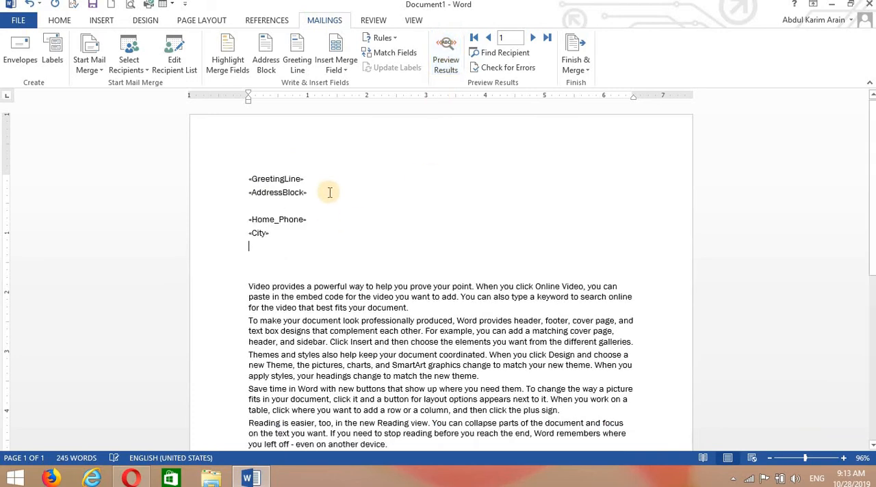
left_click(443, 52)
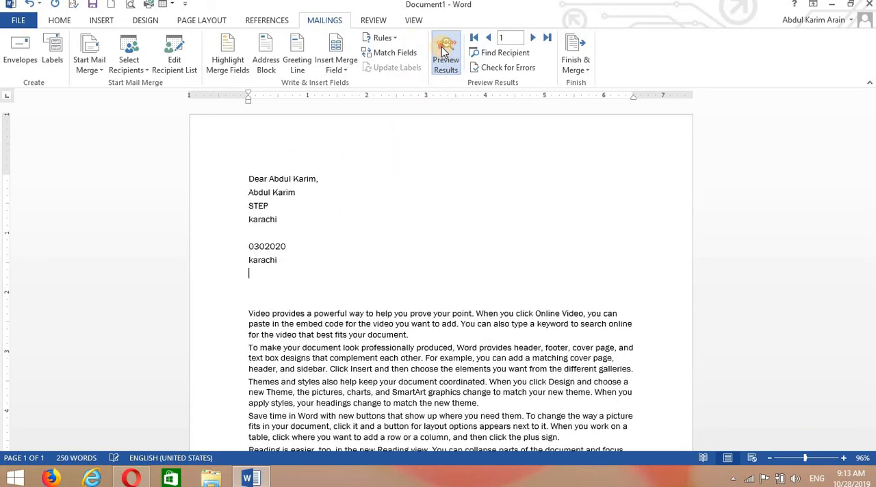
left_click(443, 51)
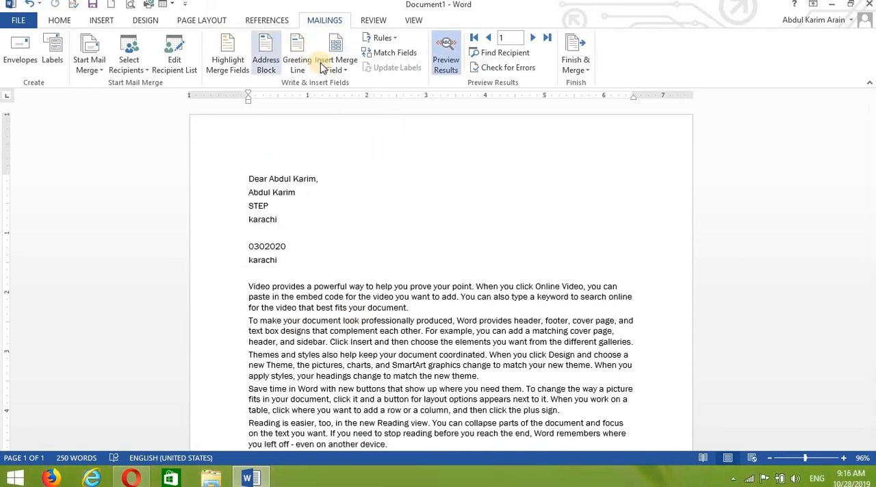
left_click(500, 57)
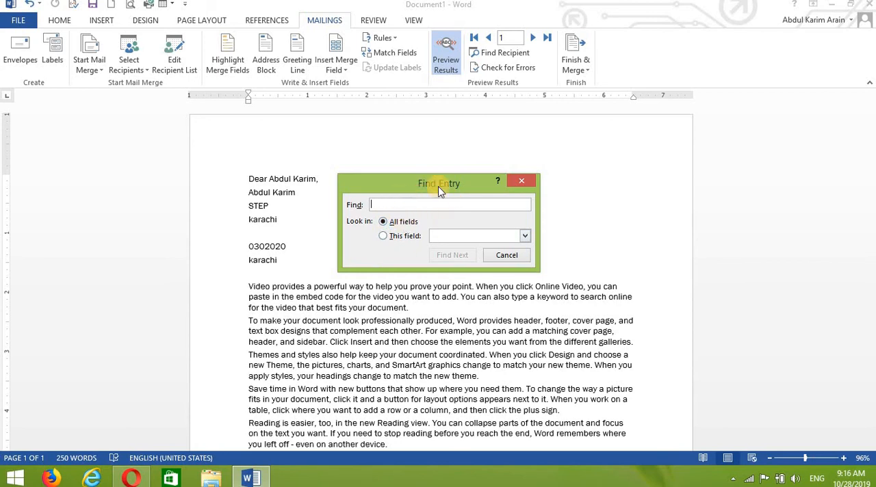
left_click(521, 181)
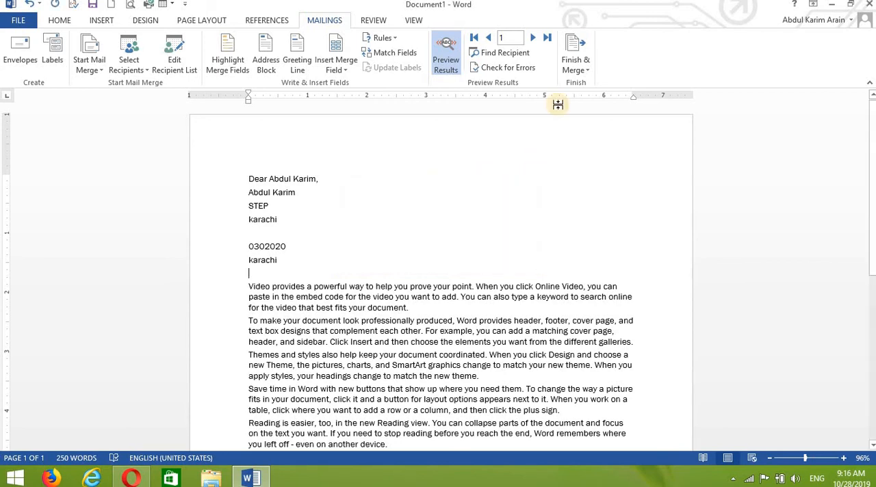
Browse the previewed letters forward to record 3 and back to record 1, and turn off the results preview
left_click(533, 38)
left_click(534, 39)
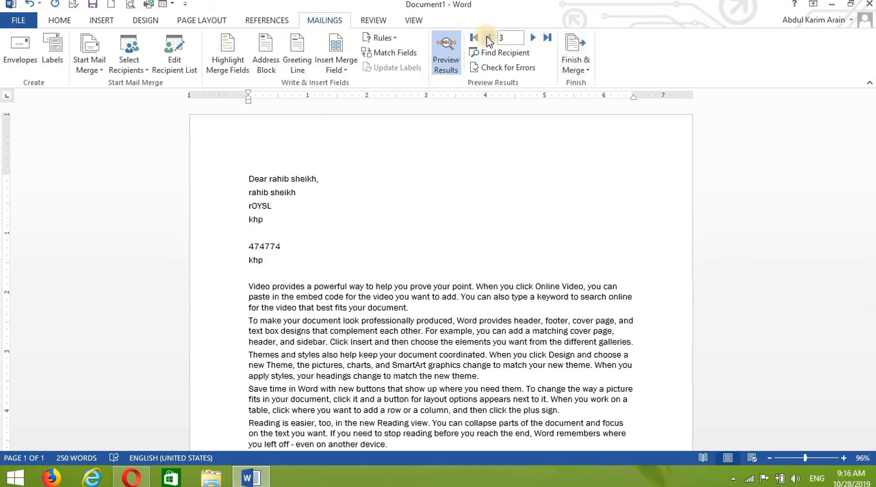
left_click(490, 40)
left_click(490, 40)
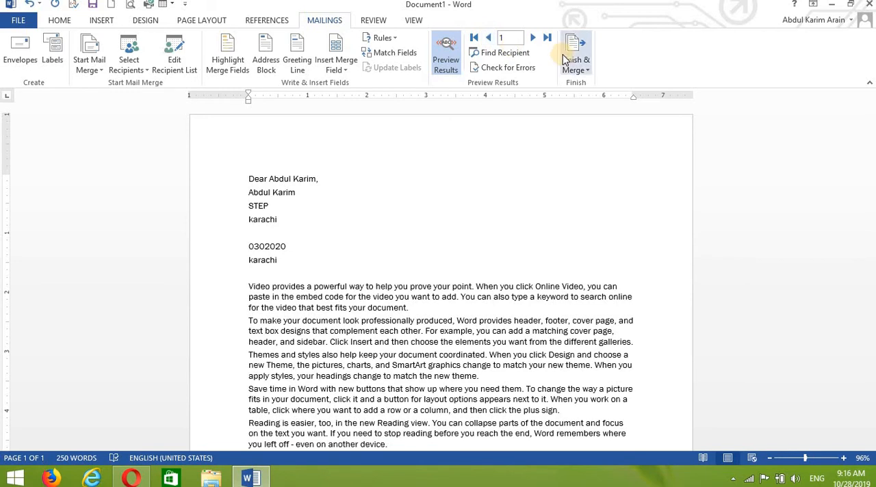
left_click(444, 62)
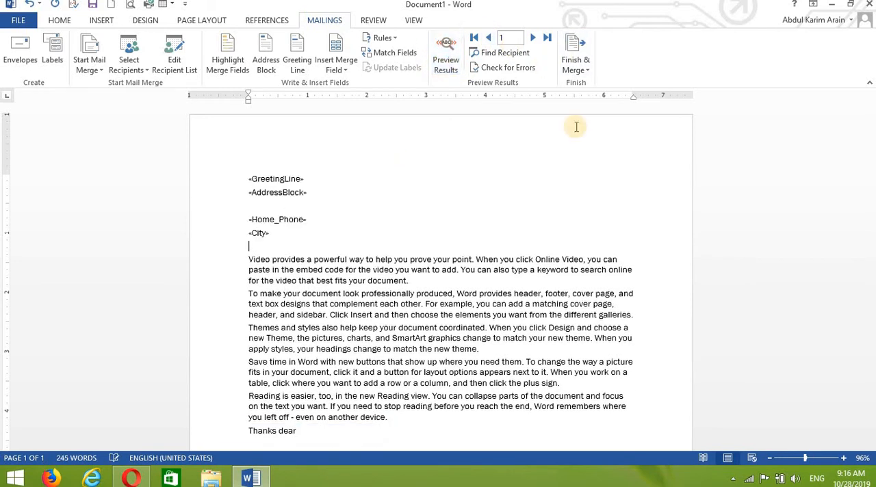
left_click(587, 68)
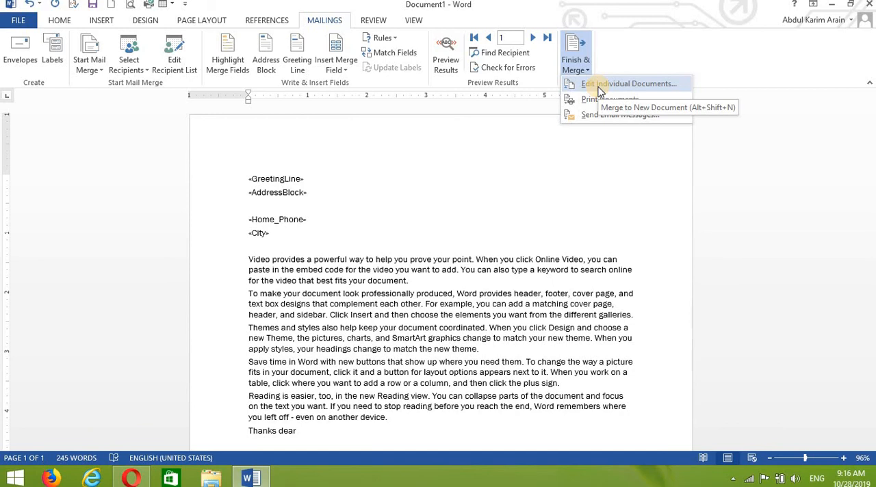
left_click(599, 91)
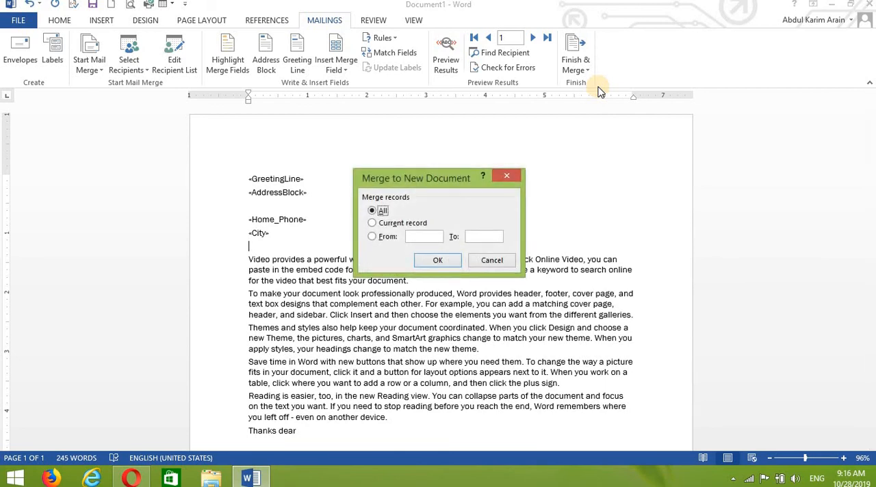
left_click(381, 208)
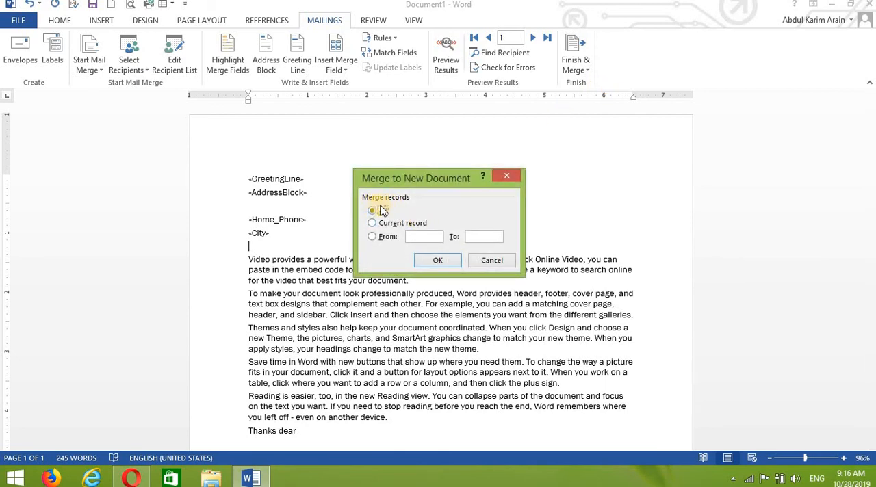
left_click(507, 176)
Merge all records into a new document of individual letters, maximize its window and look through the letters
left_click(584, 67)
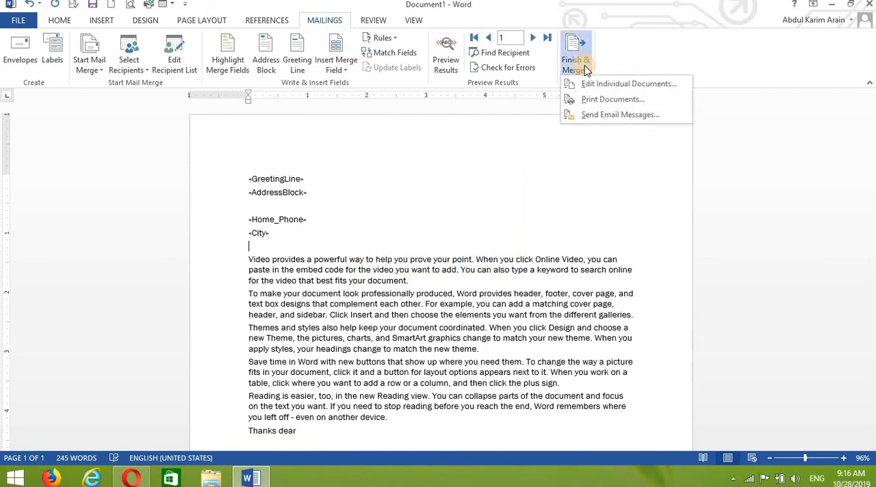
left_click(590, 84)
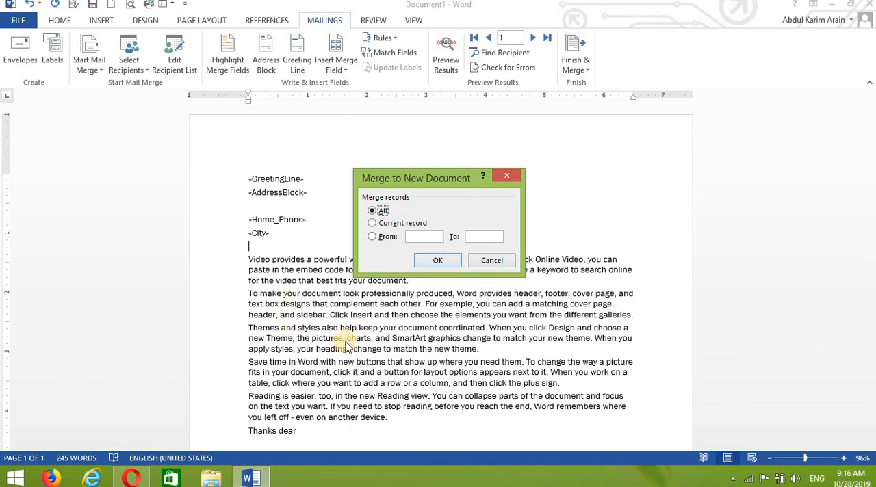
left_click(428, 263)
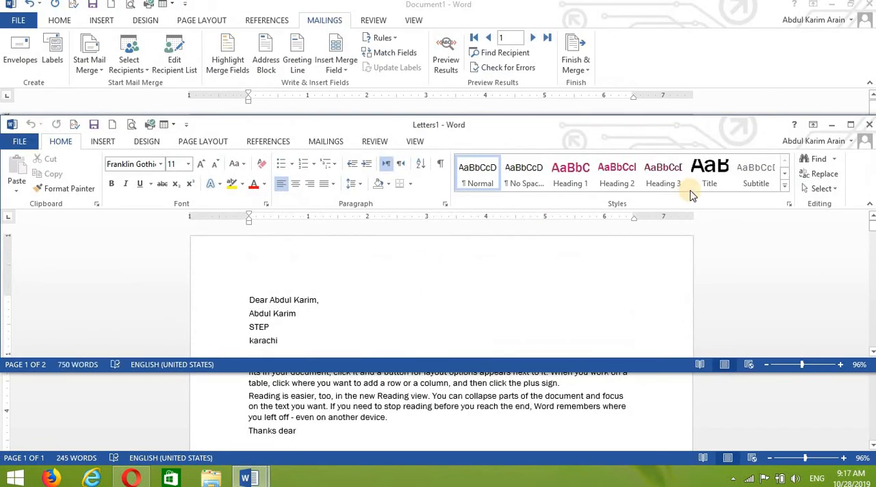
left_click(850, 125)
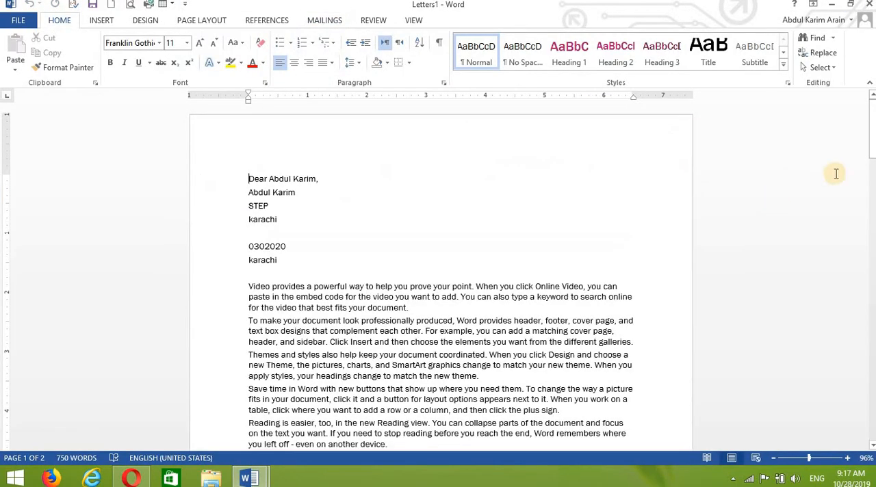
left_click_drag(872, 137, 872, 111)
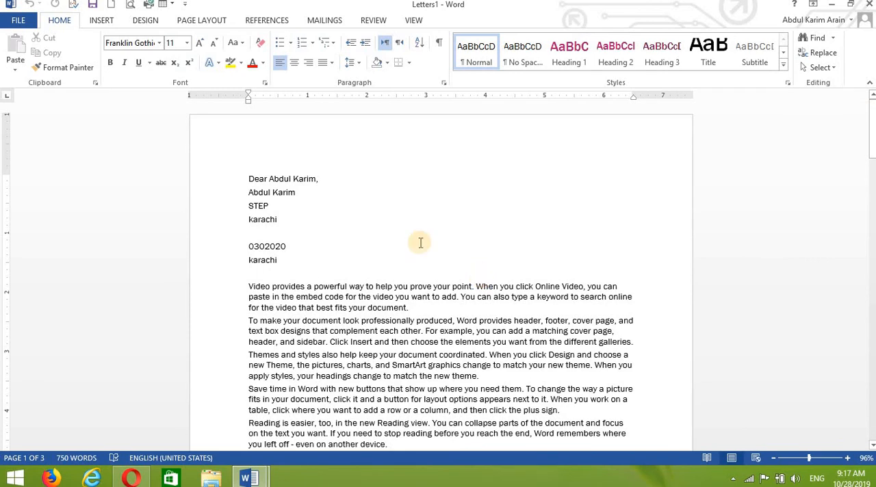
Look at the data sources offered for using an existing recipient list, and close the selection without choosing one
left_click(327, 22)
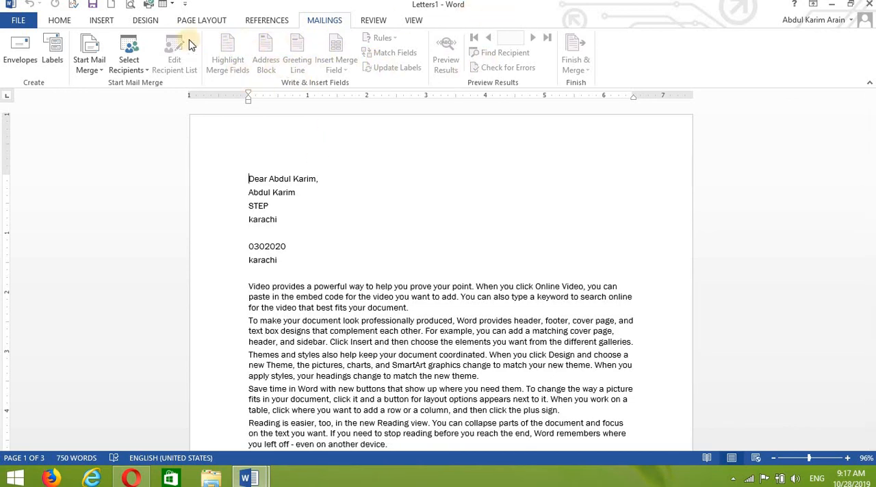
left_click(143, 71)
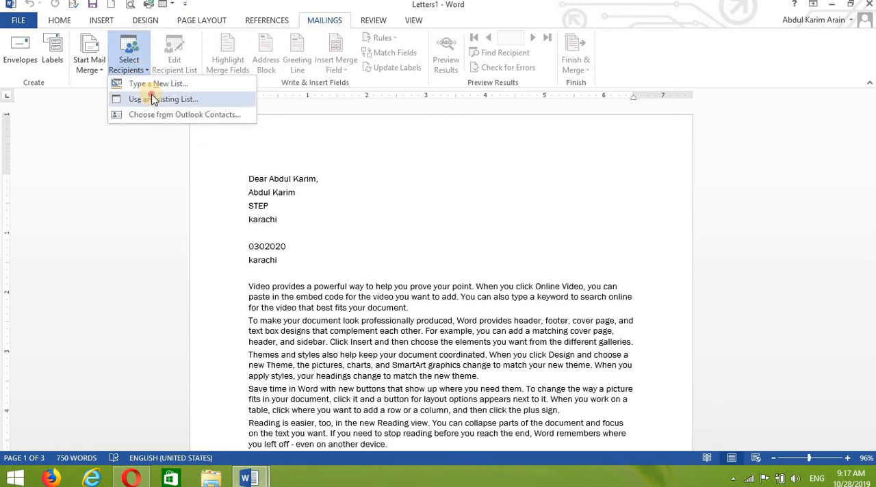
left_click(153, 99)
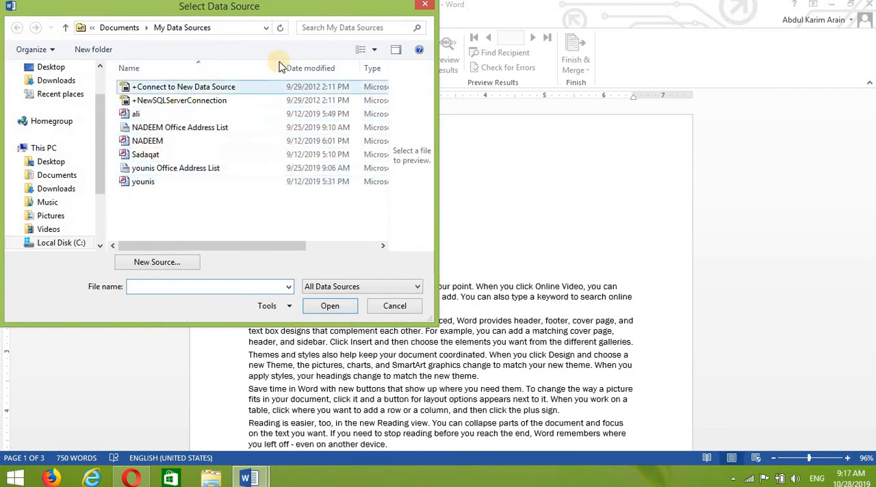
left_click(433, 6)
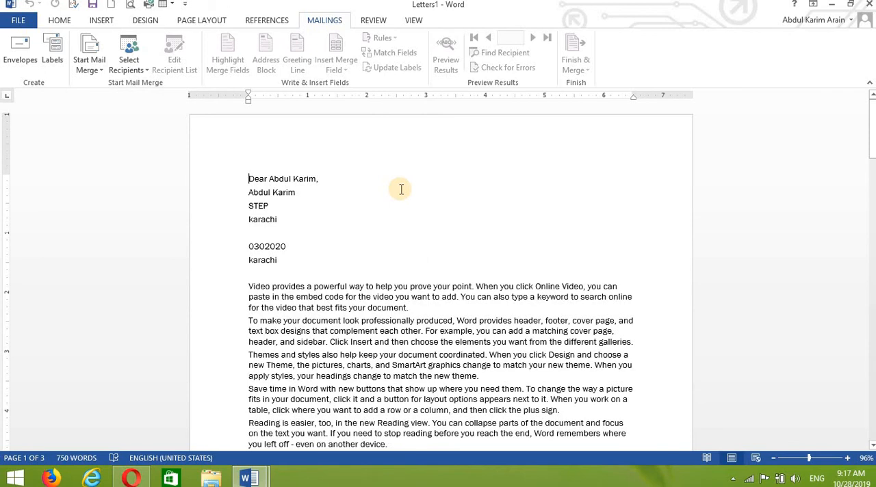